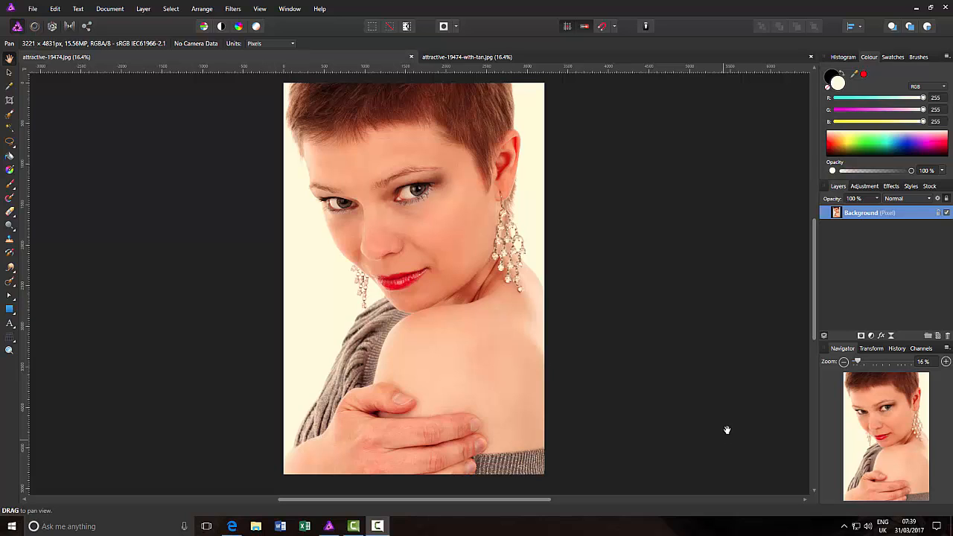
Compare the original portrait attractive-19474.jpg with the tanned version attractive-19474-with-tan.jpg
click(570, 58)
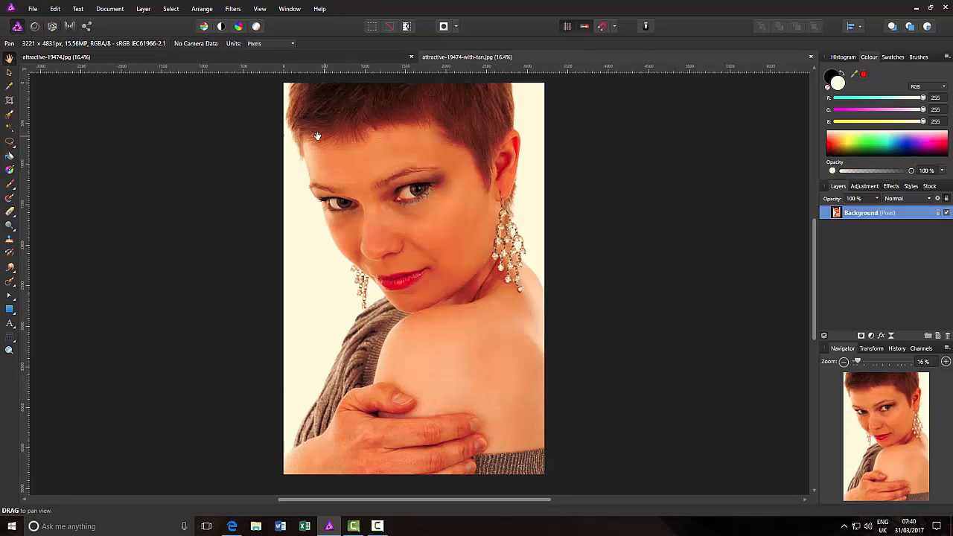
click(356, 58)
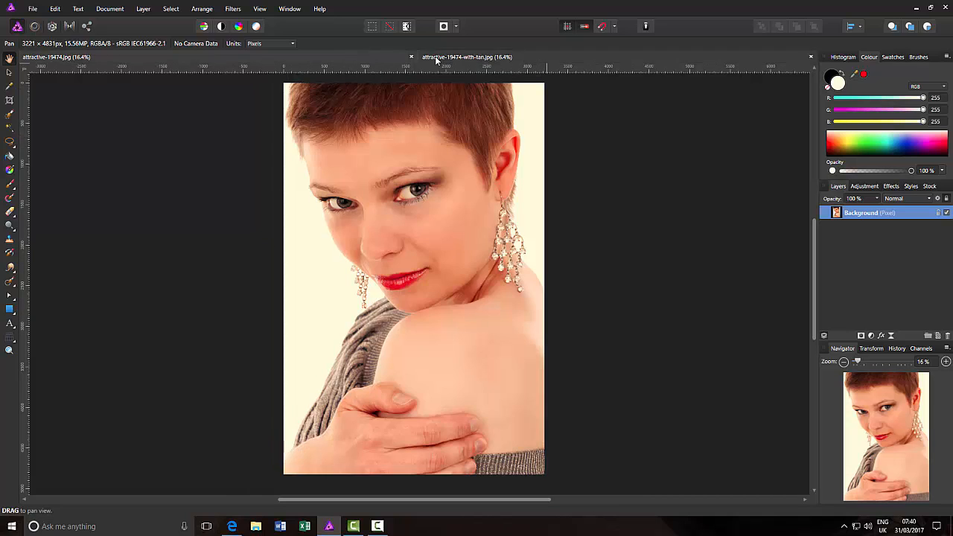
click(521, 57)
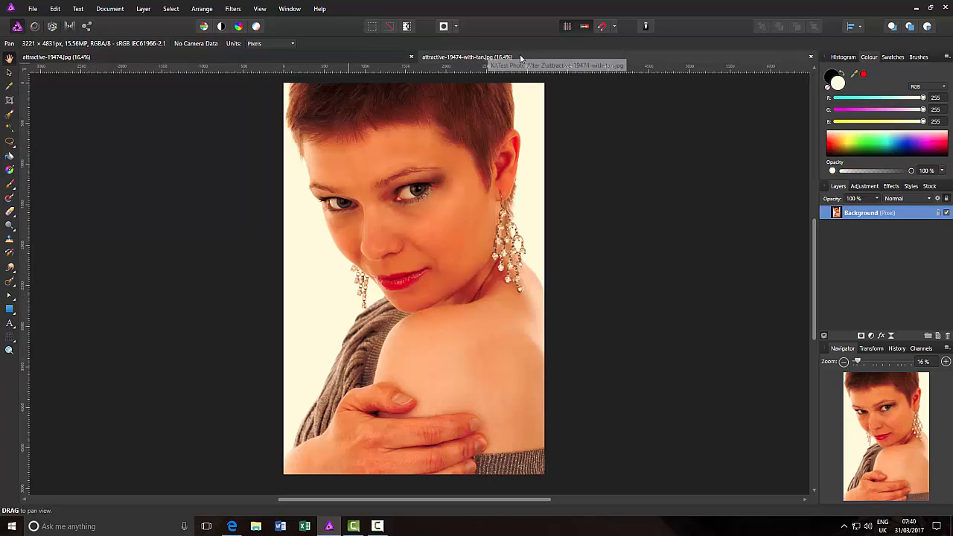
click(334, 59)
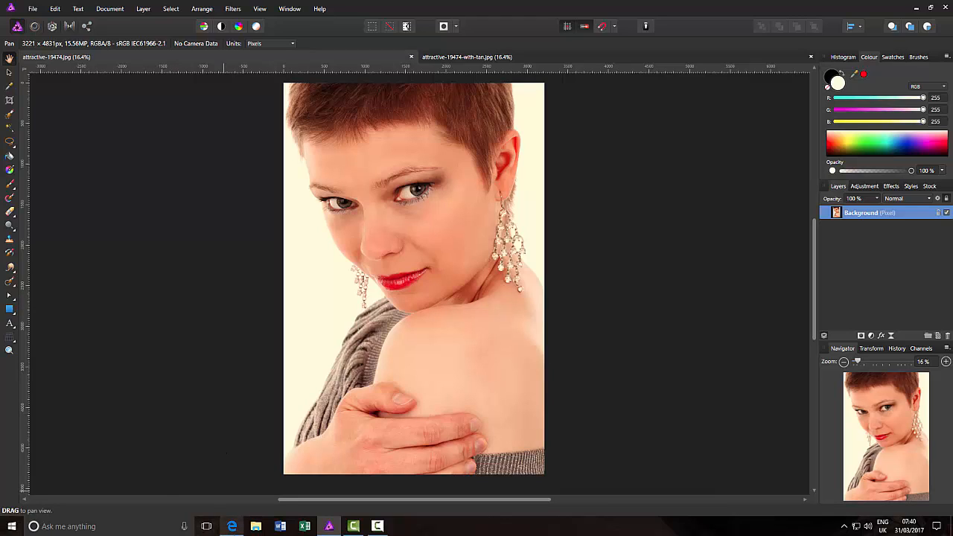
Switch to Microsoft Edge and look over the portrait's Pixabay page and the "How to Get a Tan in Photoshop" video page with its comments
mouse_move(232, 526)
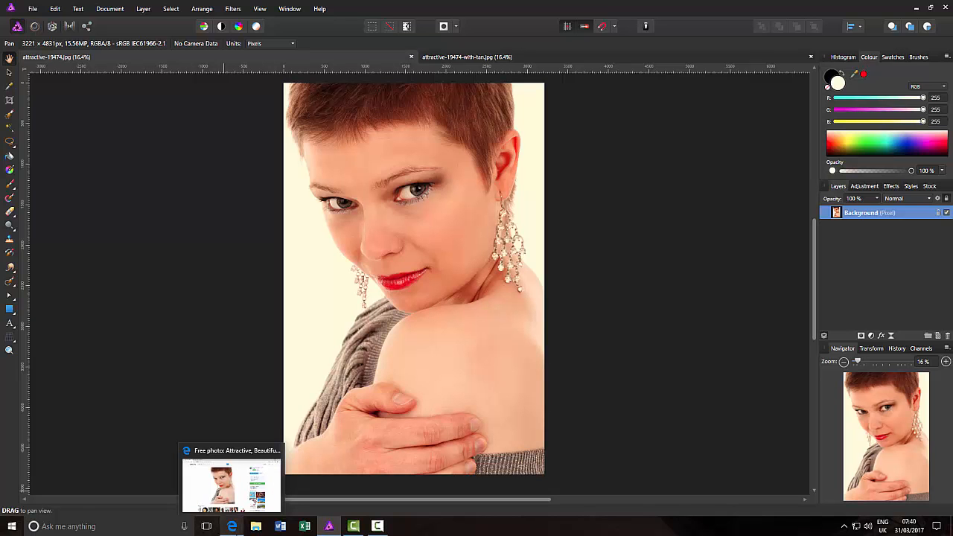
click(237, 530)
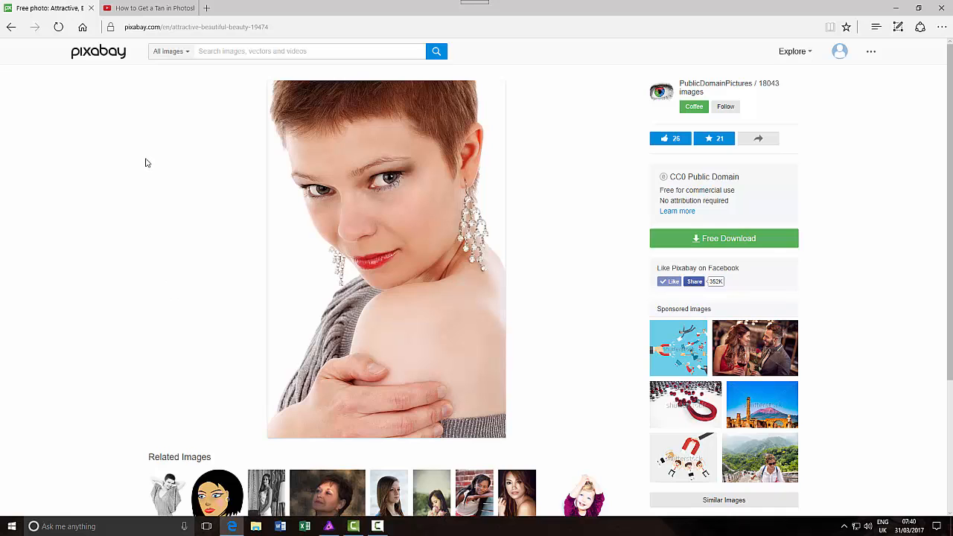
click(145, 9)
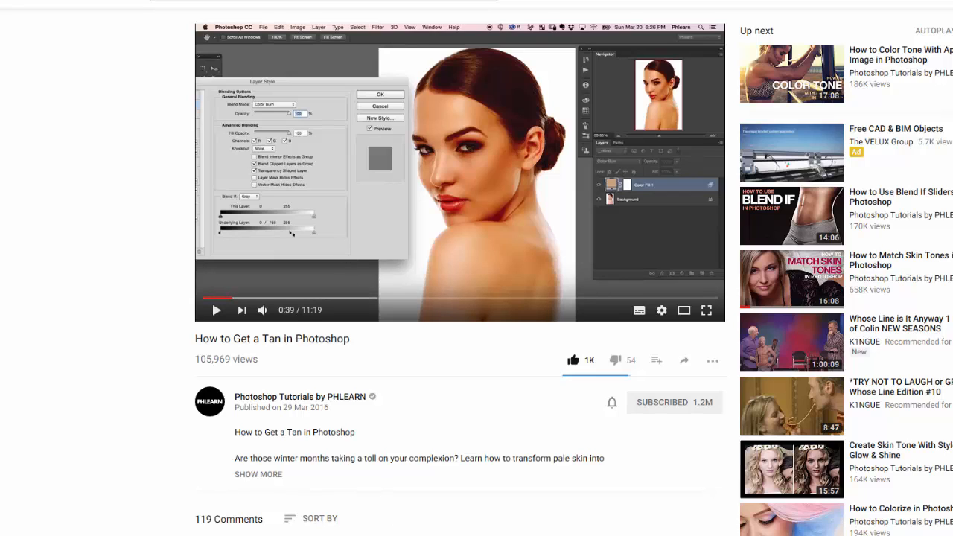
mouse_move(412, 535)
scroll(500, 475, down, 2)
scroll(500, 474, down, 4)
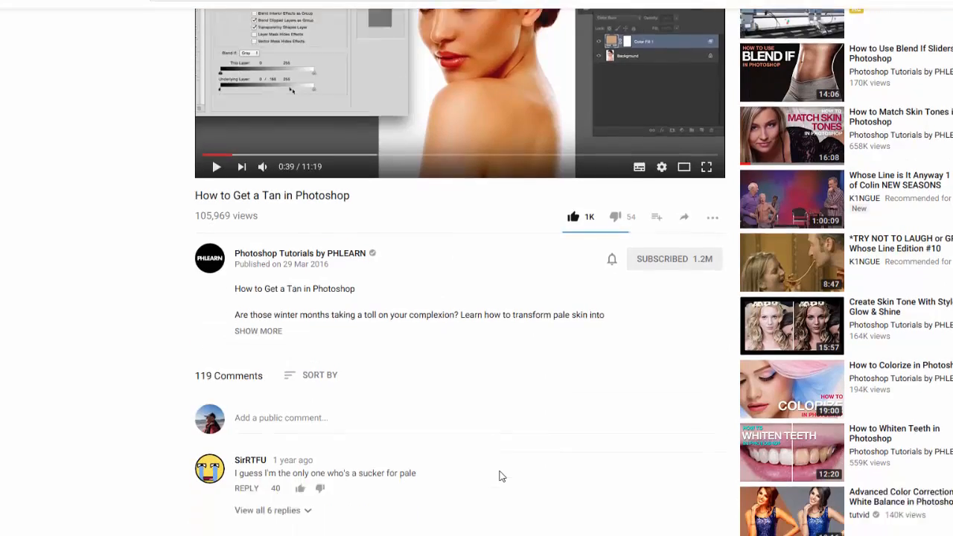
scroll(572, 380, down, 6)
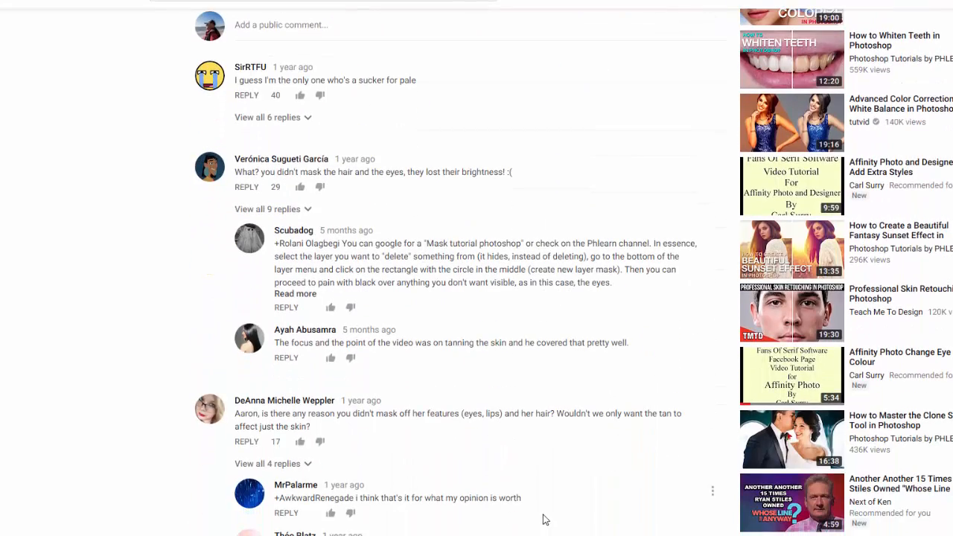
scroll(544, 518, up, 6)
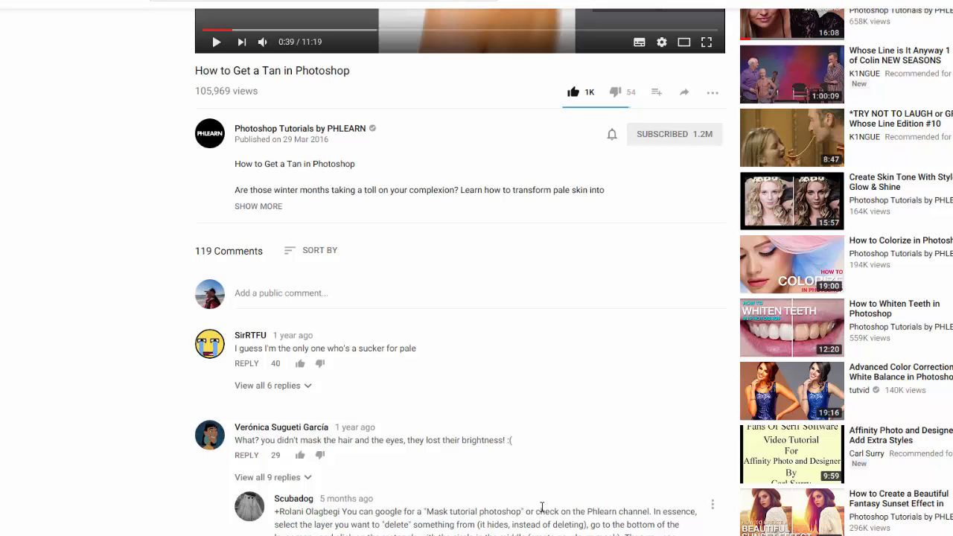
scroll(542, 507, up, 6)
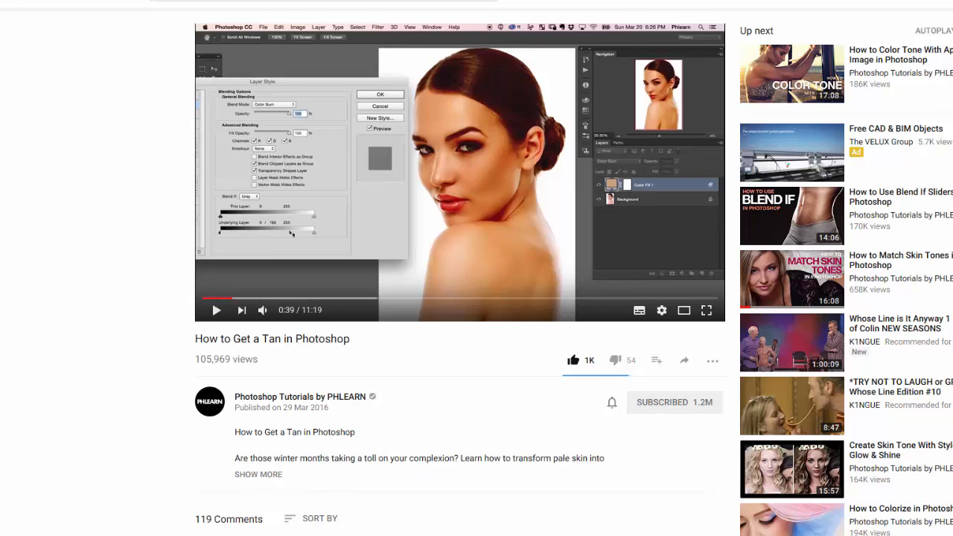
Switch back to Affinity Photo and view the tanned portrait, returning to the original attractive-19474.jpg
click(414, 514)
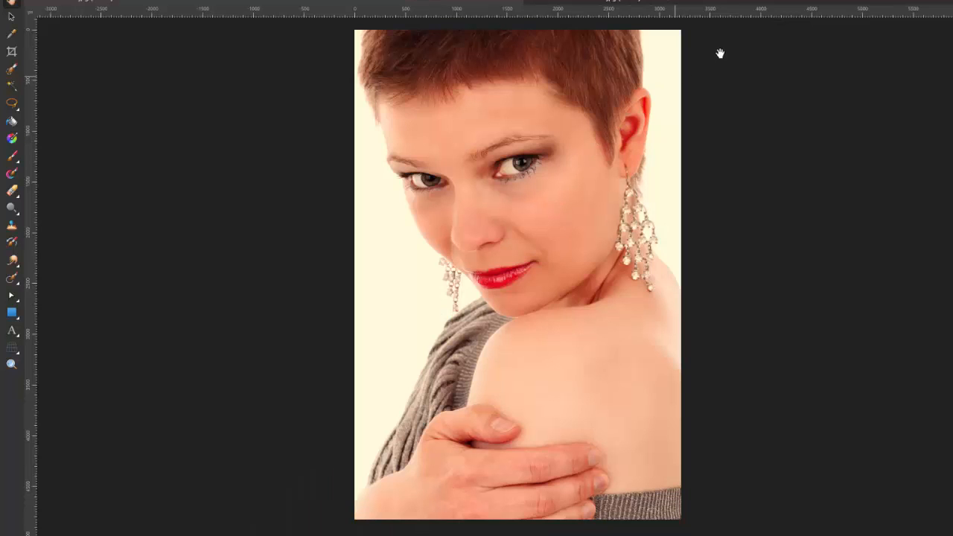
click(746, 9)
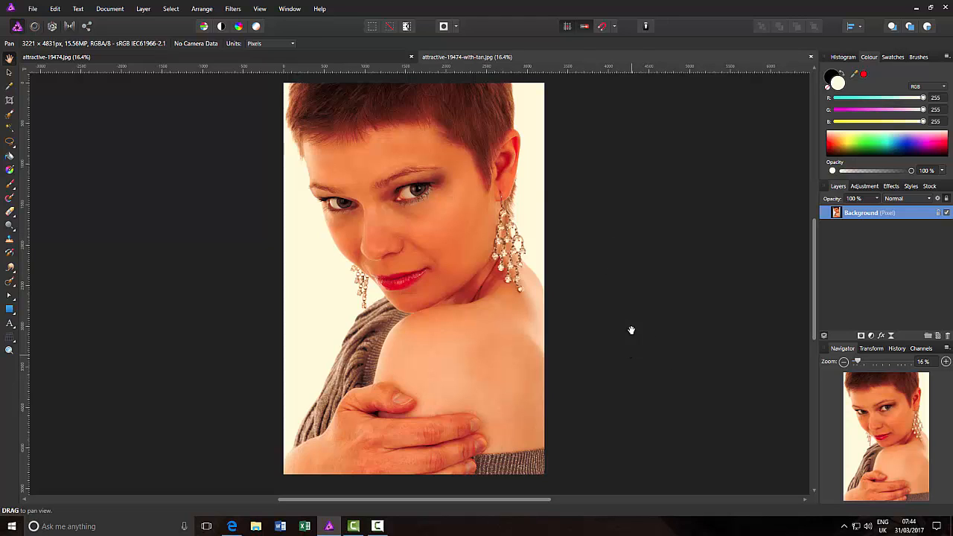
click(300, 59)
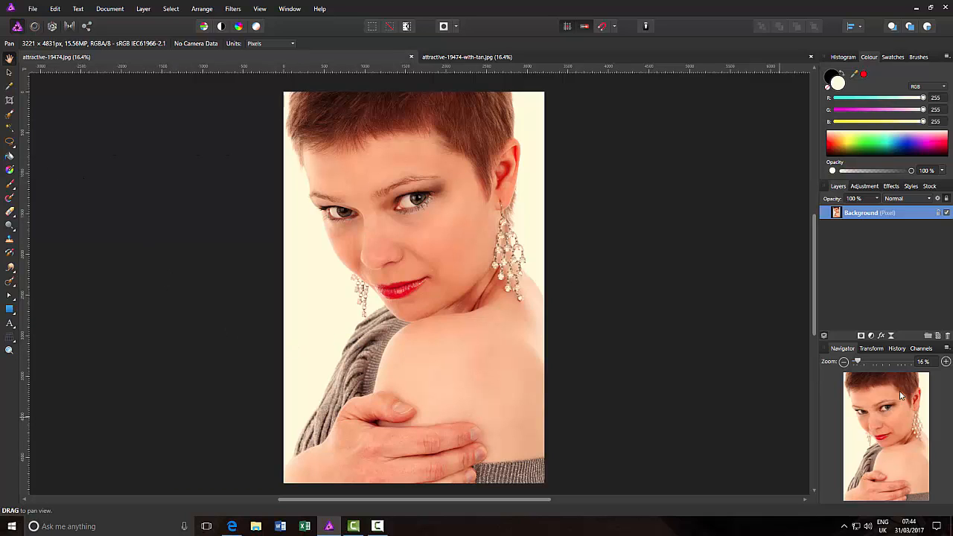
Select the woman's lips with the Selection Brush, reducing the brush width to 20.5 px for the corners and edges
drag(864, 362, 887, 360)
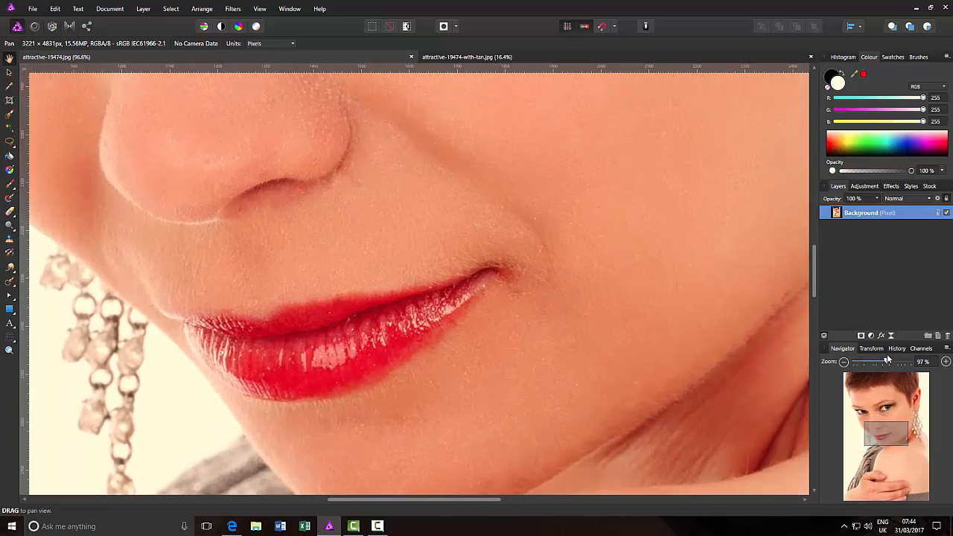
click(8, 116)
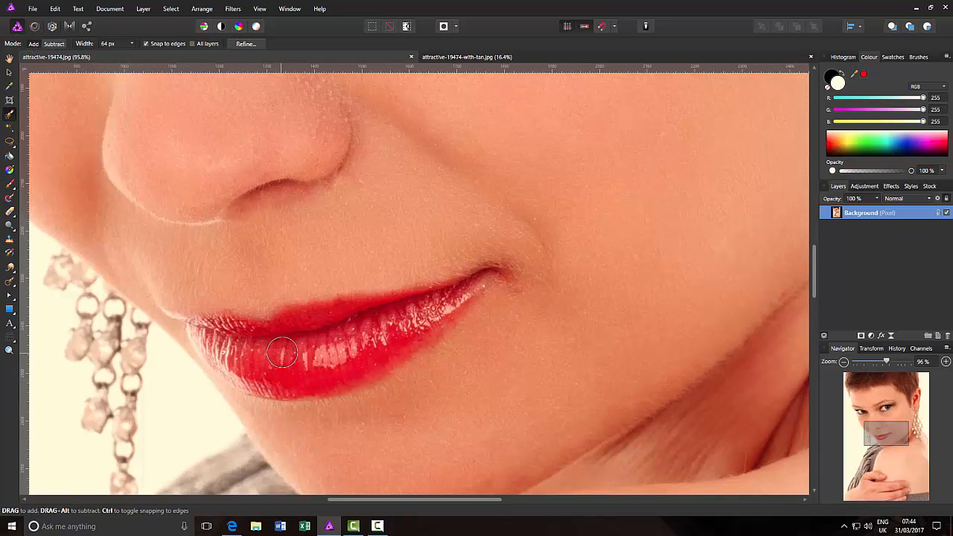
drag(282, 354, 329, 356)
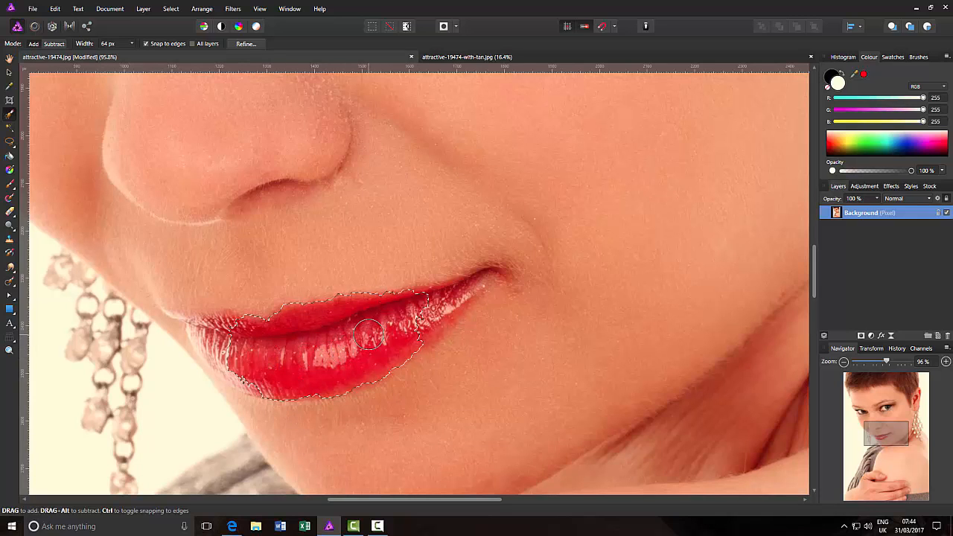
key(bracketleft)
key(bracketleft)
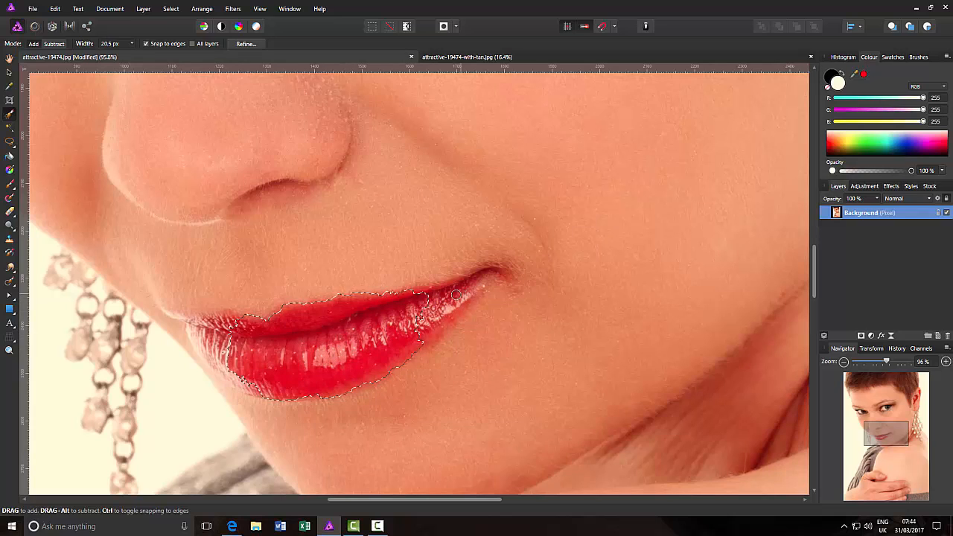
drag(470, 292, 451, 301)
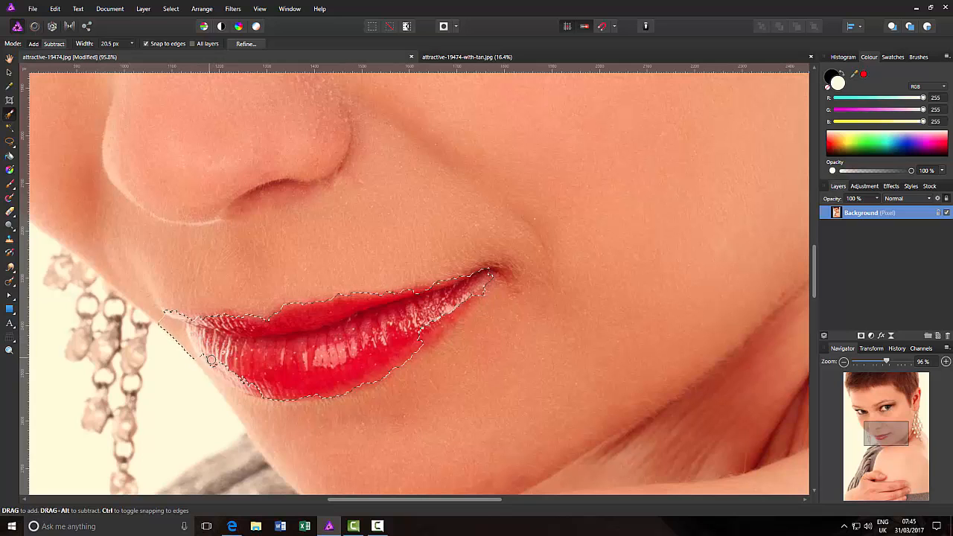
drag(211, 360, 232, 372)
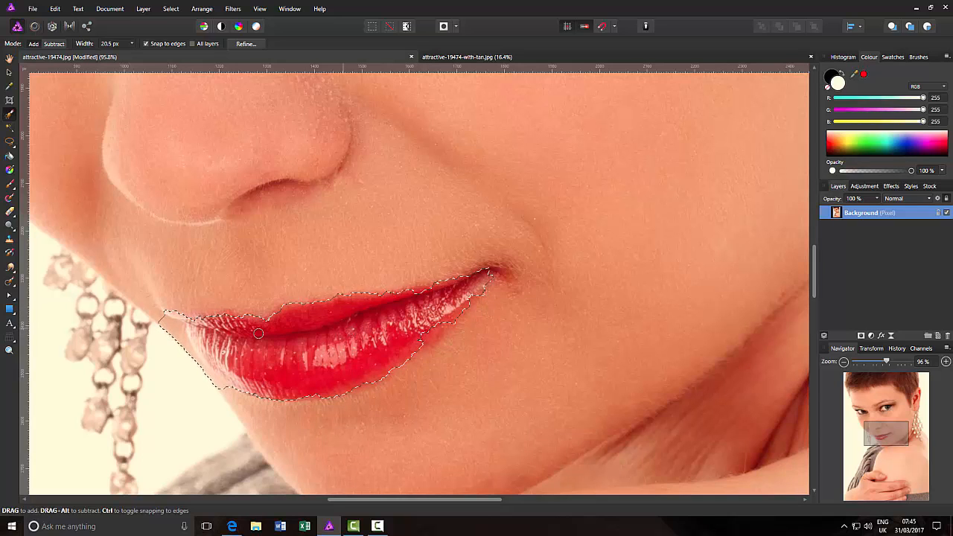
Clean up the lip selection by subtracting the surrounding skin and adding back the missing part of the lower lip
click(53, 43)
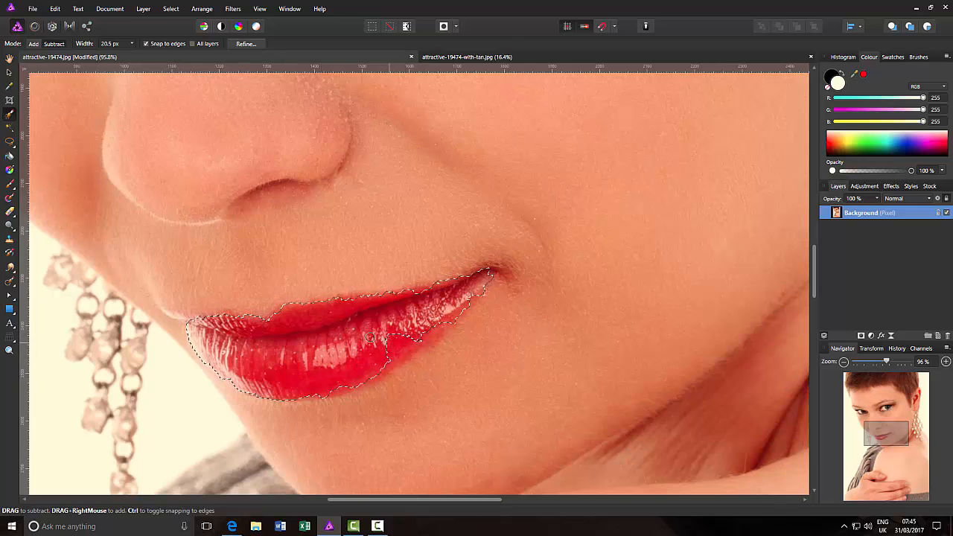
click(33, 43)
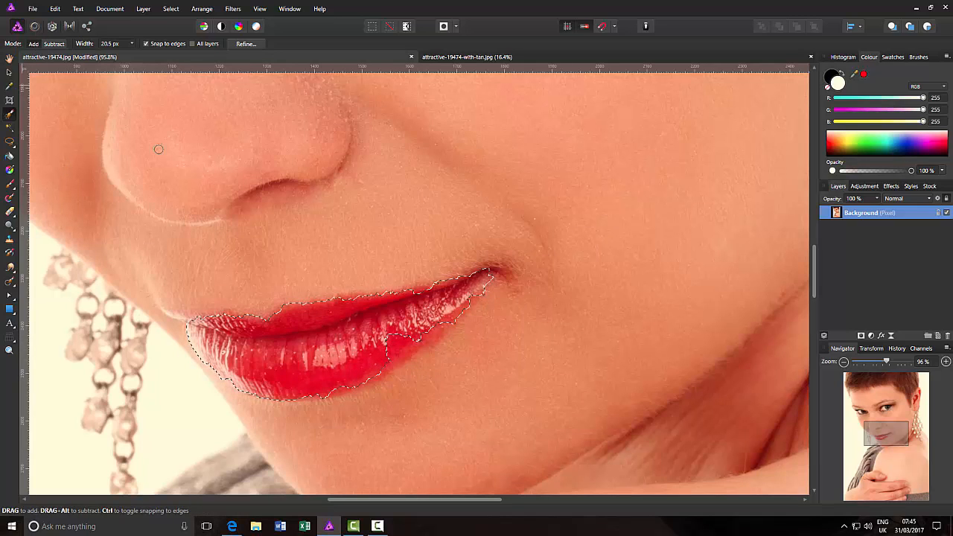
drag(391, 343, 399, 341)
click(54, 44)
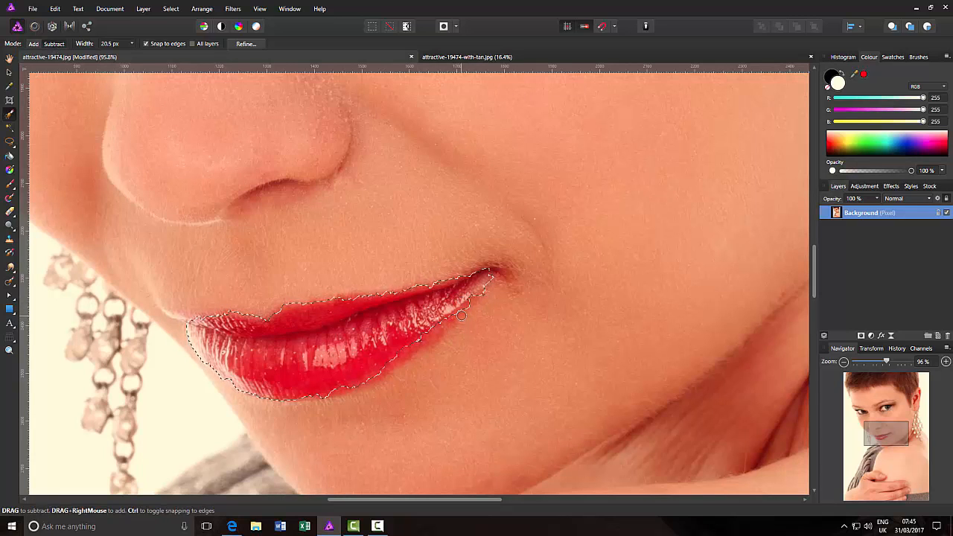
drag(461, 316, 408, 352)
Add the white and iris of the woman's left eye to the selection with the Selection Brush
drag(815, 264, 813, 199)
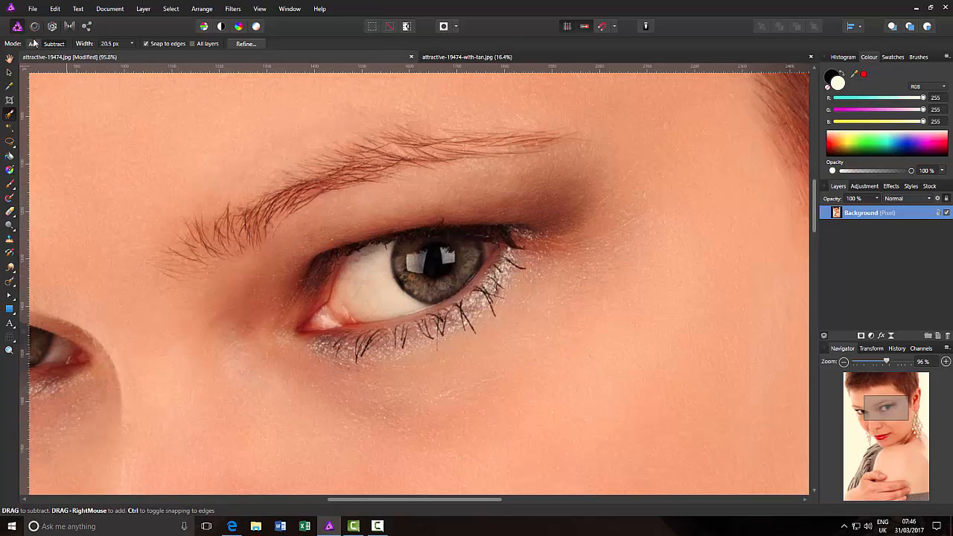
click(34, 44)
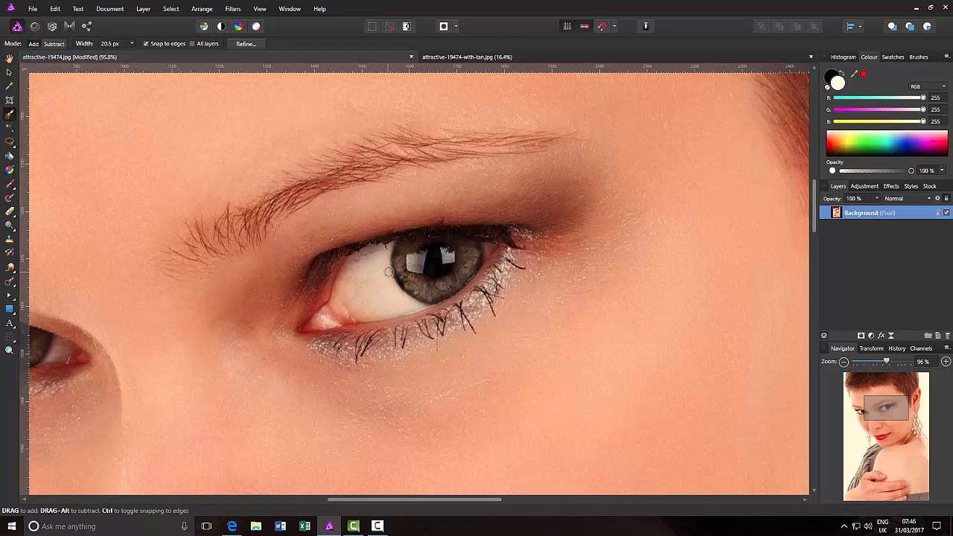
mouse_move(377, 266)
mouse_down()
mouse_move(380, 281)
mouse_move(467, 255)
mouse_up()
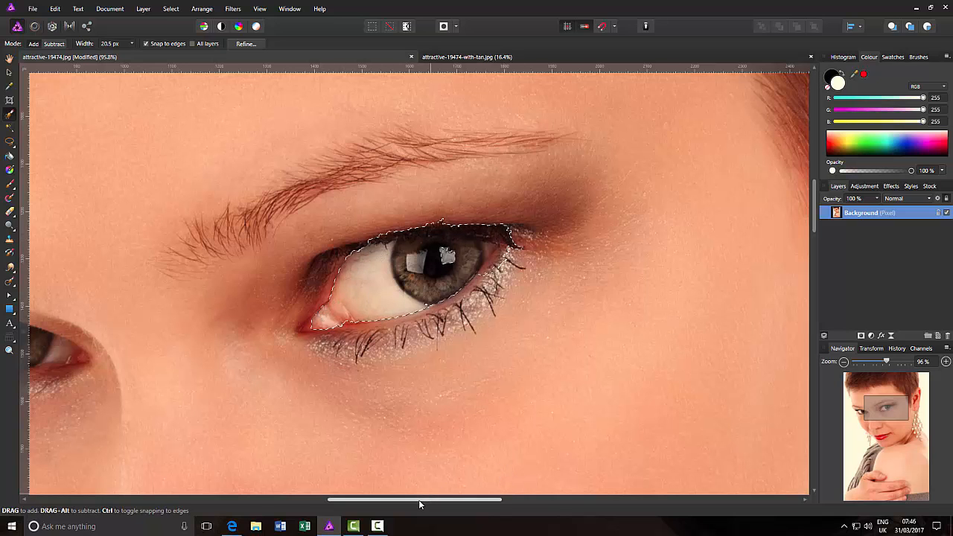
Add the woman's right eye to the selection and subtract the excess skin around its inner corner
drag(422, 500, 318, 506)
mouse_move(232, 332)
mouse_down()
mouse_move(278, 348)
mouse_move(321, 331)
mouse_move(354, 354)
mouse_move(384, 348)
mouse_move(369, 373)
mouse_move(339, 360)
mouse_up()
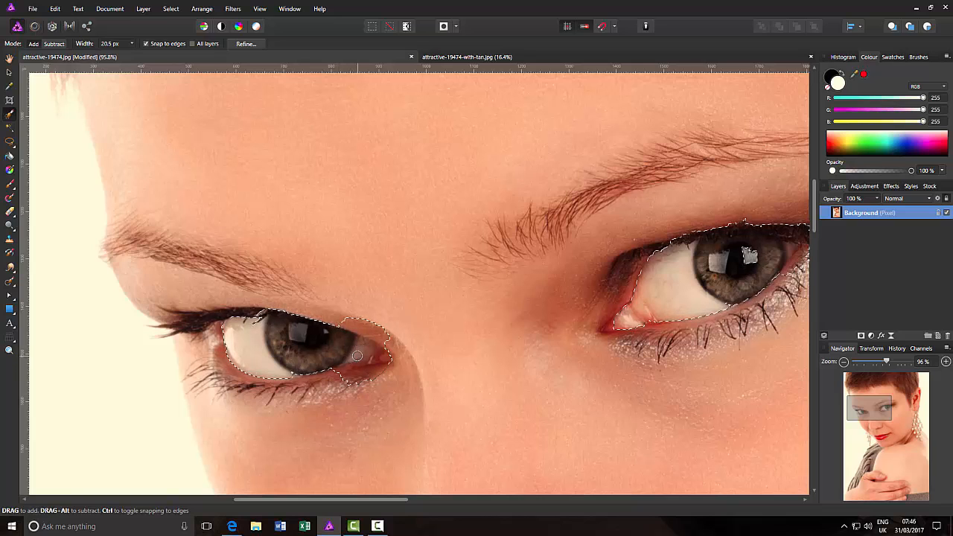
click(53, 44)
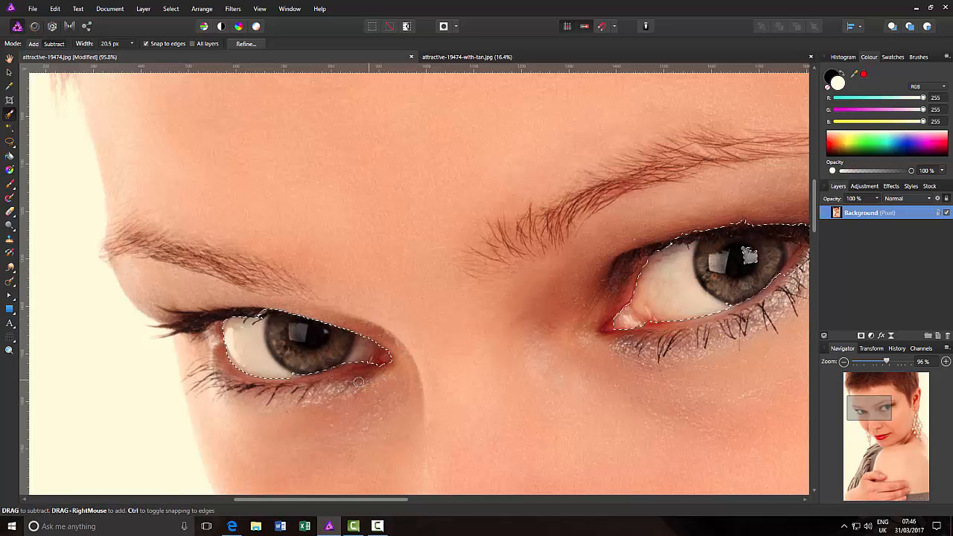
drag(260, 361, 328, 369)
Add the woman's hair to the selection with the Selection Brush, from the top of the head down to the fringe and sideburn
key(ctrl+0)
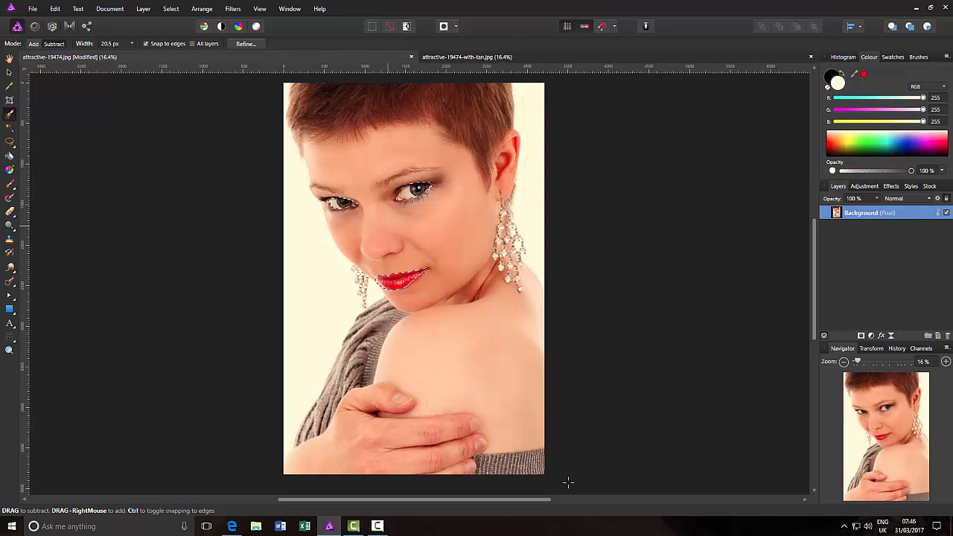
drag(811, 259, 819, 195)
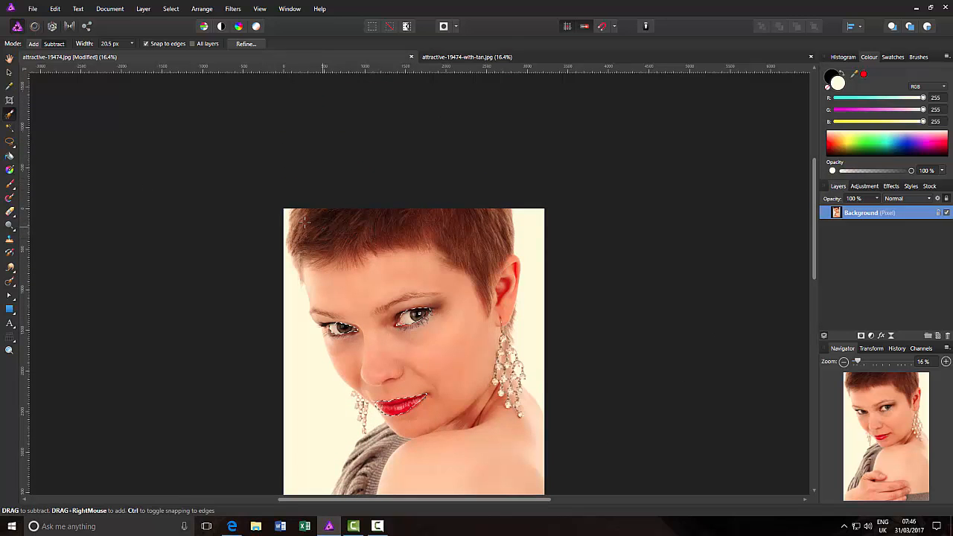
click(33, 44)
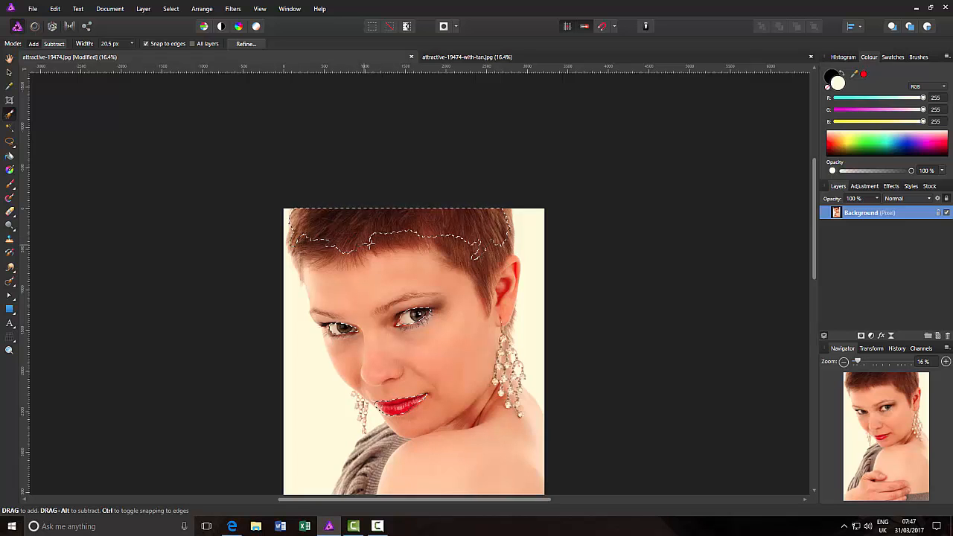
drag(423, 236, 482, 261)
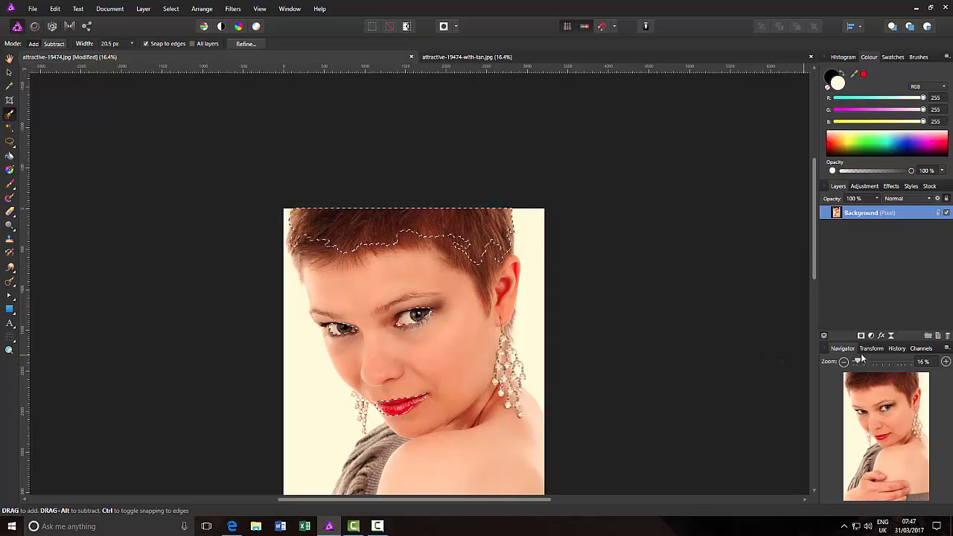
drag(860, 364, 867, 366)
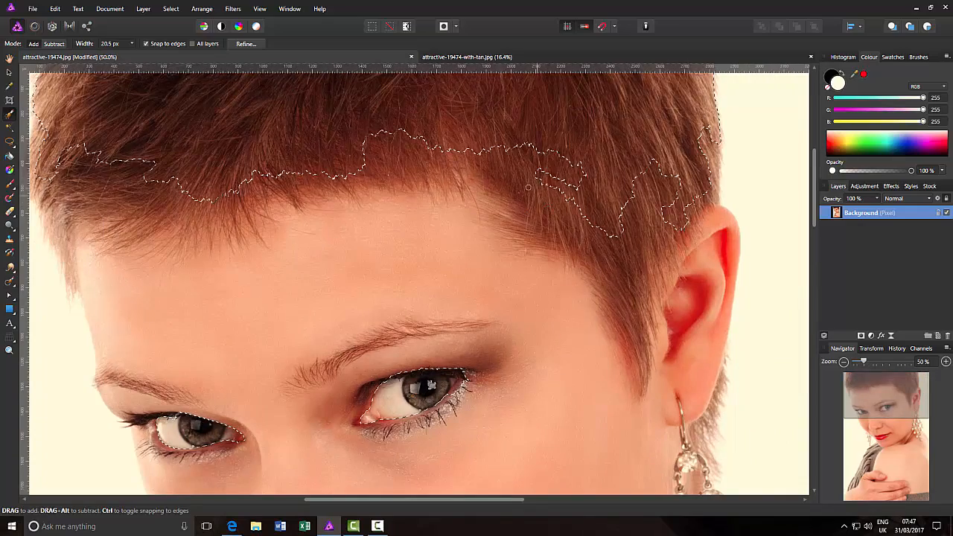
drag(524, 164, 492, 169)
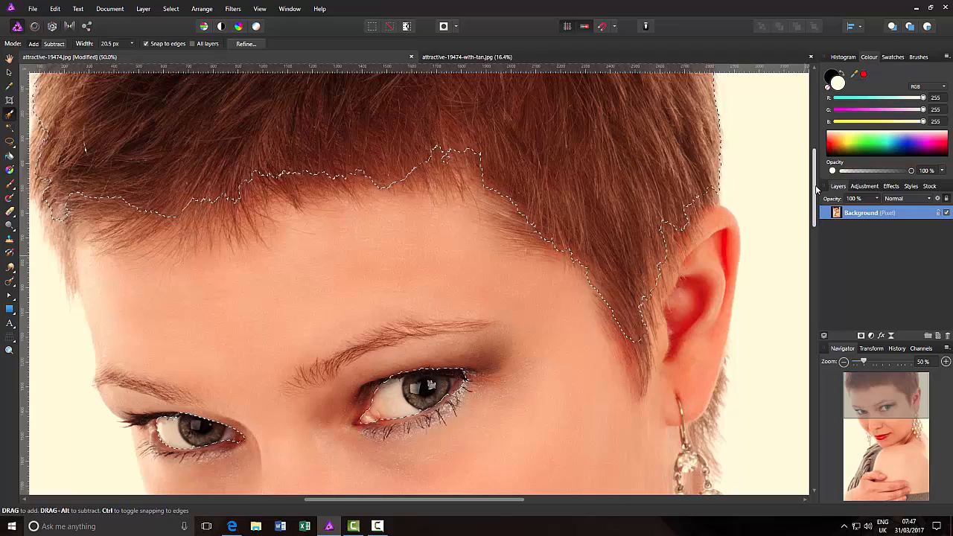
Start refining the selection and paint matte strokes with the 50 px adjustment brush over the loose hairs along the left half of the fringe
mouse_move(815, 169)
mouse_down()
mouse_move(817, 143)
mouse_move(820, 167)
mouse_up()
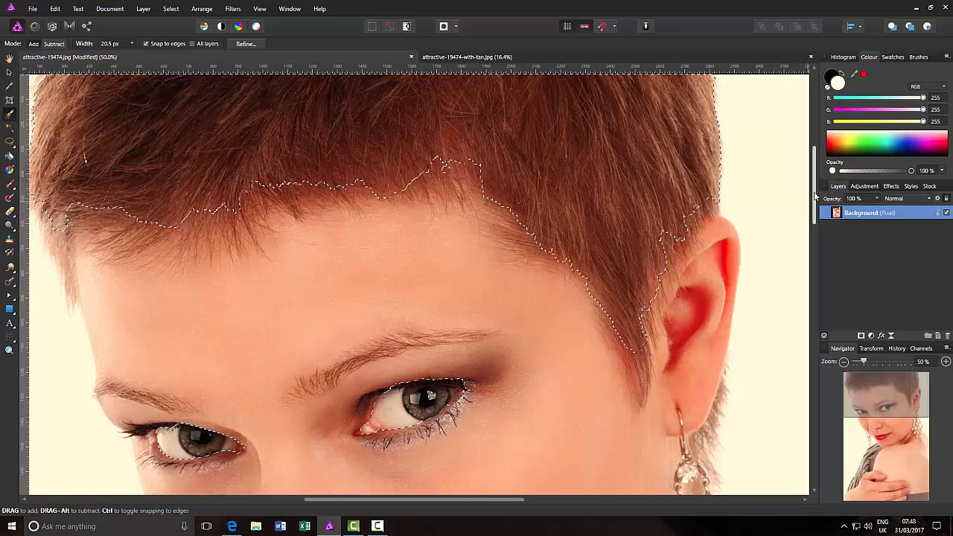
drag(813, 204, 816, 179)
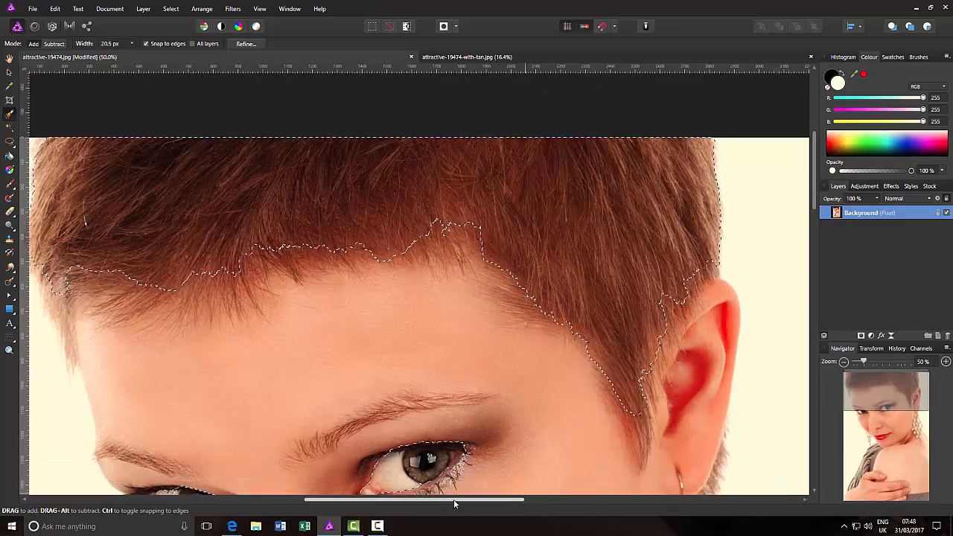
drag(454, 499, 440, 504)
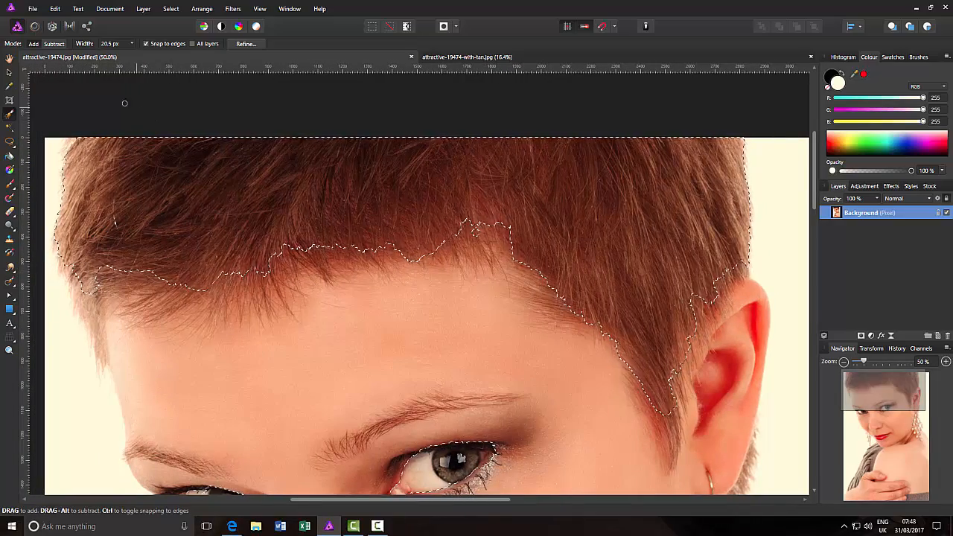
click(246, 44)
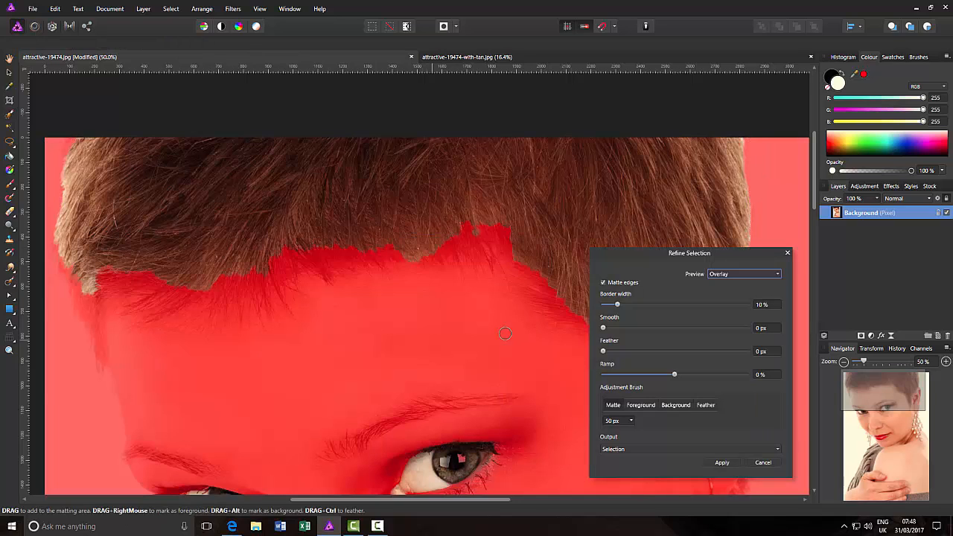
scroll(815, 179, down, 2)
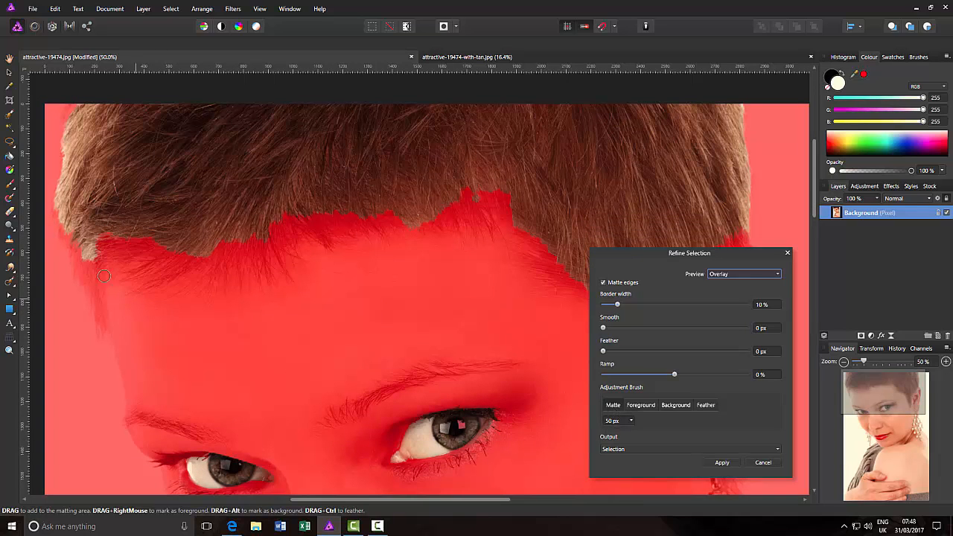
mouse_move(71, 240)
mouse_down()
mouse_move(66, 273)
mouse_move(81, 273)
mouse_move(93, 298)
mouse_move(94, 243)
mouse_move(104, 296)
mouse_move(92, 264)
mouse_move(126, 234)
mouse_up()
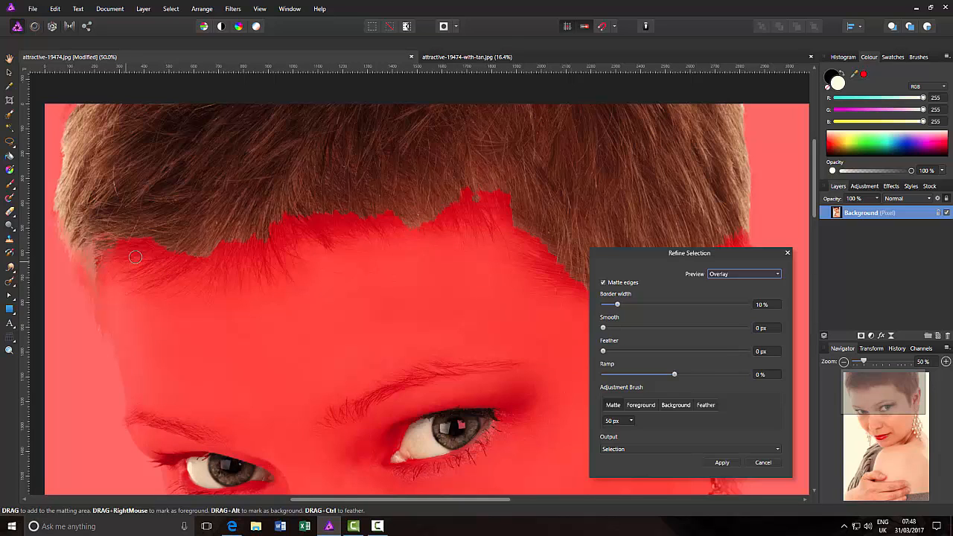
mouse_move(125, 243)
mouse_down()
mouse_move(122, 269)
mouse_move(156, 268)
mouse_move(149, 292)
mouse_move(164, 278)
mouse_move(128, 286)
mouse_move(203, 240)
mouse_move(207, 262)
mouse_move(229, 249)
mouse_move(175, 285)
mouse_move(203, 293)
mouse_move(255, 236)
mouse_up()
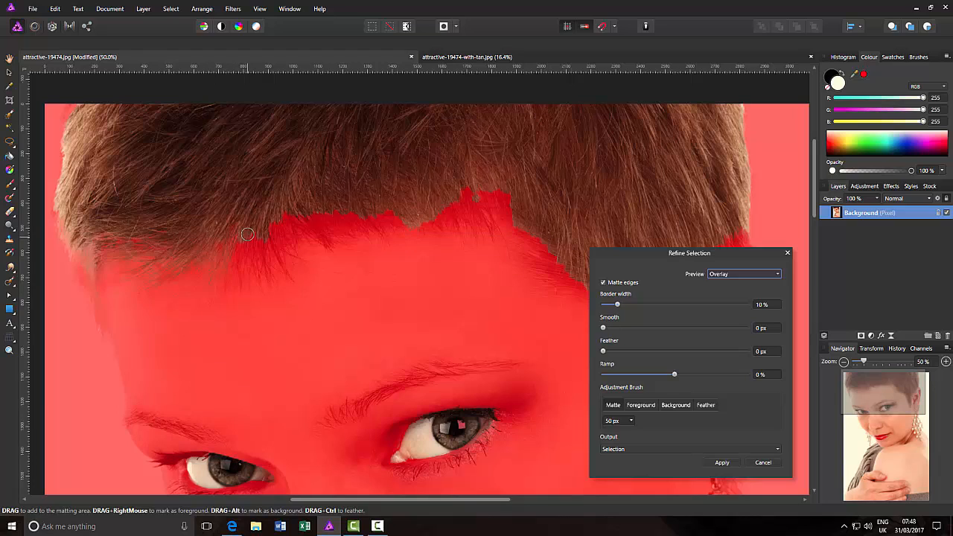
mouse_move(248, 237)
mouse_down()
mouse_move(232, 284)
mouse_move(255, 238)
mouse_move(250, 245)
mouse_move(241, 225)
mouse_move(245, 257)
mouse_move(262, 233)
mouse_move(265, 261)
mouse_move(272, 225)
mouse_move(290, 238)
mouse_up()
click(504, 205)
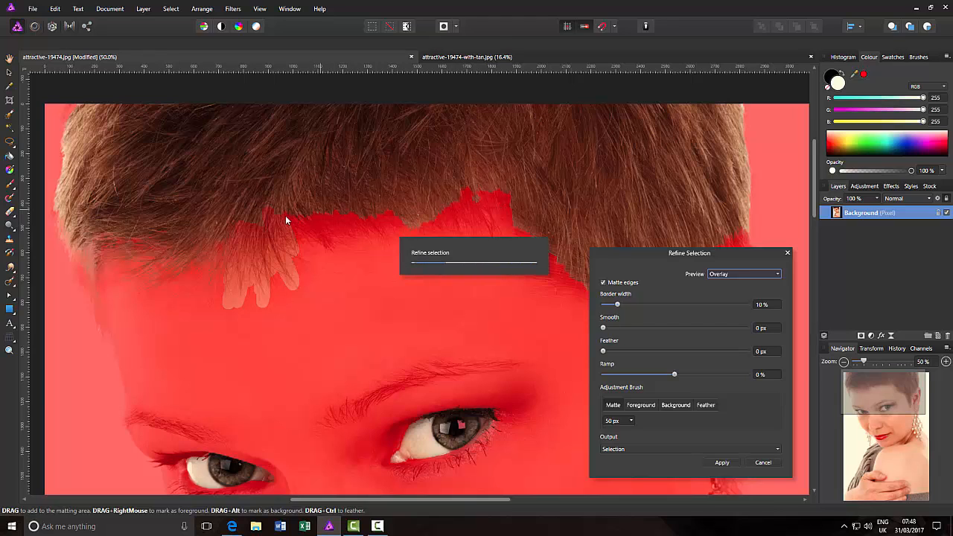
mouse_move(298, 237)
mouse_down()
mouse_move(309, 207)
mouse_move(334, 226)
mouse_move(370, 221)
mouse_move(369, 211)
mouse_move(382, 233)
mouse_move(350, 226)
mouse_move(331, 198)
mouse_move(316, 203)
mouse_move(307, 229)
mouse_move(292, 210)
mouse_move(272, 237)
mouse_move(213, 226)
mouse_up()
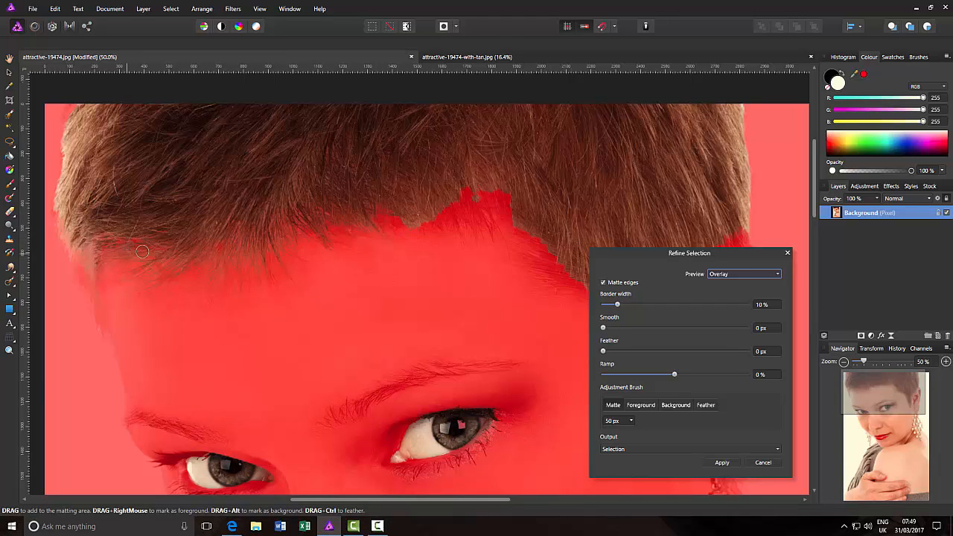
Matte the middle of the fringe and touch up the stray hairs on its left part and at the left temple
mouse_move(406, 229)
mouse_down()
mouse_move(431, 248)
mouse_move(433, 231)
mouse_move(456, 228)
mouse_move(466, 253)
mouse_move(466, 221)
mouse_move(480, 231)
mouse_move(489, 206)
mouse_move(452, 195)
mouse_up()
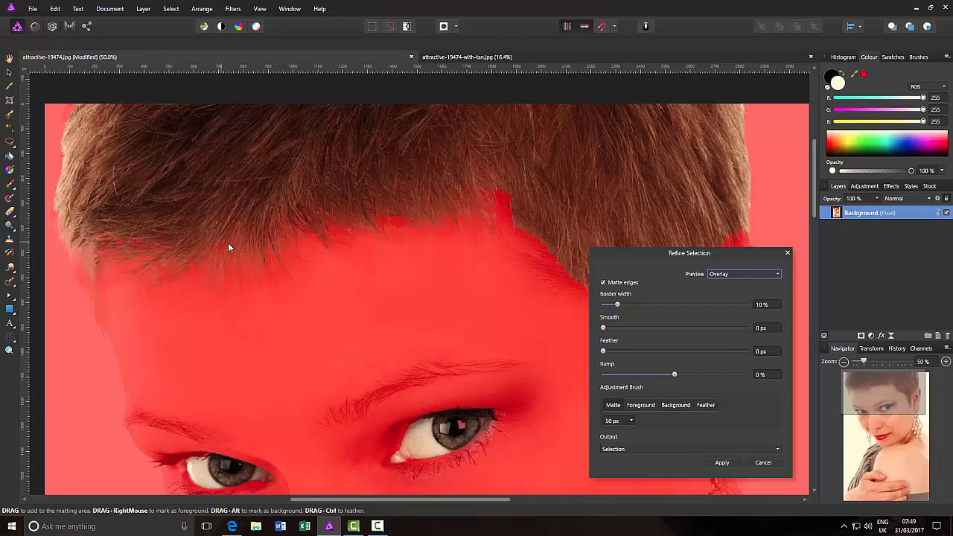
drag(234, 230, 218, 256)
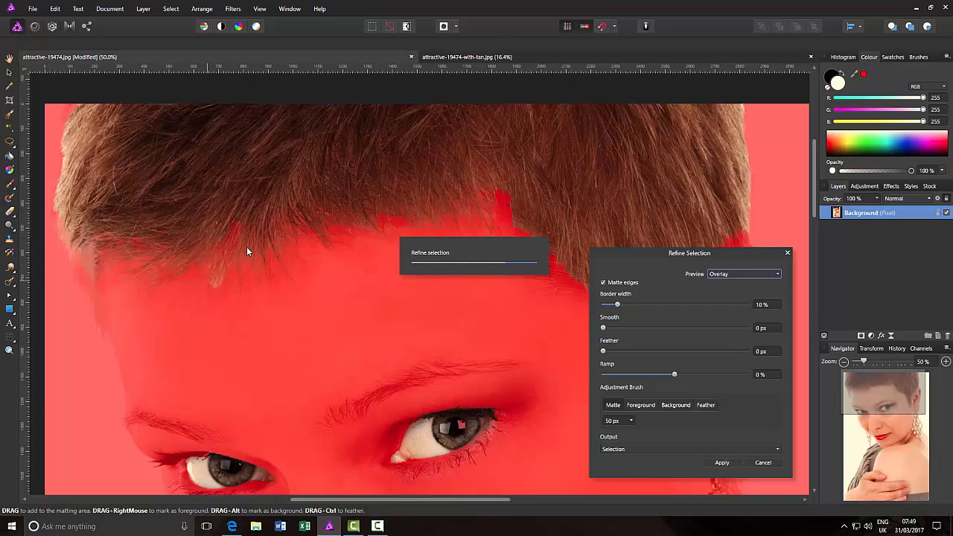
drag(249, 249, 240, 254)
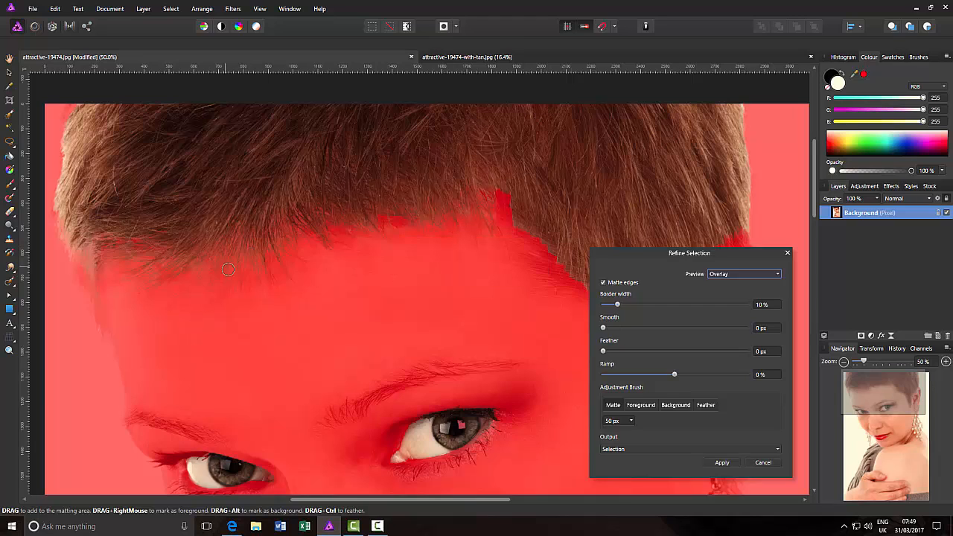
mouse_move(236, 256)
mouse_down()
mouse_move(243, 223)
mouse_move(222, 281)
mouse_move(255, 275)
mouse_move(269, 245)
mouse_move(288, 262)
mouse_move(288, 248)
mouse_move(216, 269)
mouse_move(214, 262)
mouse_move(175, 288)
mouse_move(223, 279)
mouse_move(225, 263)
mouse_move(164, 266)
mouse_move(135, 290)
mouse_move(215, 260)
mouse_up()
mouse_move(86, 249)
mouse_down()
mouse_move(80, 282)
mouse_move(96, 344)
mouse_move(103, 327)
mouse_up()
mouse_move(103, 261)
mouse_down()
mouse_move(134, 256)
mouse_move(121, 260)
mouse_move(149, 259)
mouse_up()
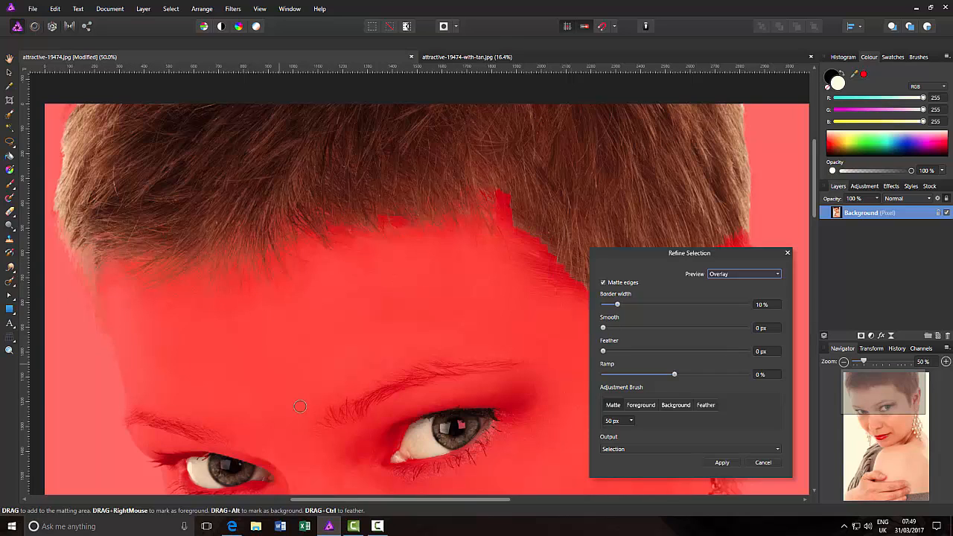
Matte the hairline at the right temple, the sideburn beside the ear and the outer edge of the hair above the ear
drag(353, 505, 446, 500)
mouse_move(288, 190)
mouse_down()
mouse_move(326, 266)
mouse_move(361, 285)
mouse_move(344, 283)
mouse_move(353, 298)
mouse_move(374, 280)
mouse_move(323, 254)
mouse_move(332, 249)
mouse_move(279, 183)
mouse_move(257, 177)
mouse_move(271, 225)
mouse_move(312, 248)
mouse_move(306, 261)
mouse_move(389, 267)
mouse_up()
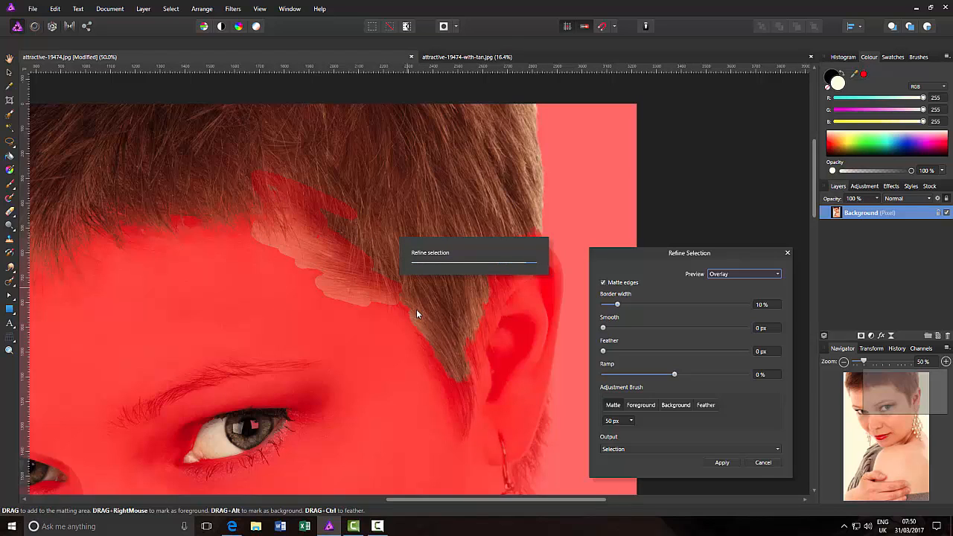
mouse_move(430, 363)
mouse_down()
mouse_move(417, 343)
mouse_move(437, 377)
mouse_move(445, 368)
mouse_move(461, 385)
mouse_move(465, 458)
mouse_move(468, 361)
mouse_move(477, 351)
mouse_move(474, 407)
mouse_move(480, 323)
mouse_move(488, 304)
mouse_move(487, 337)
mouse_move(491, 316)
mouse_move(505, 325)
mouse_move(507, 265)
mouse_move(538, 227)
mouse_up()
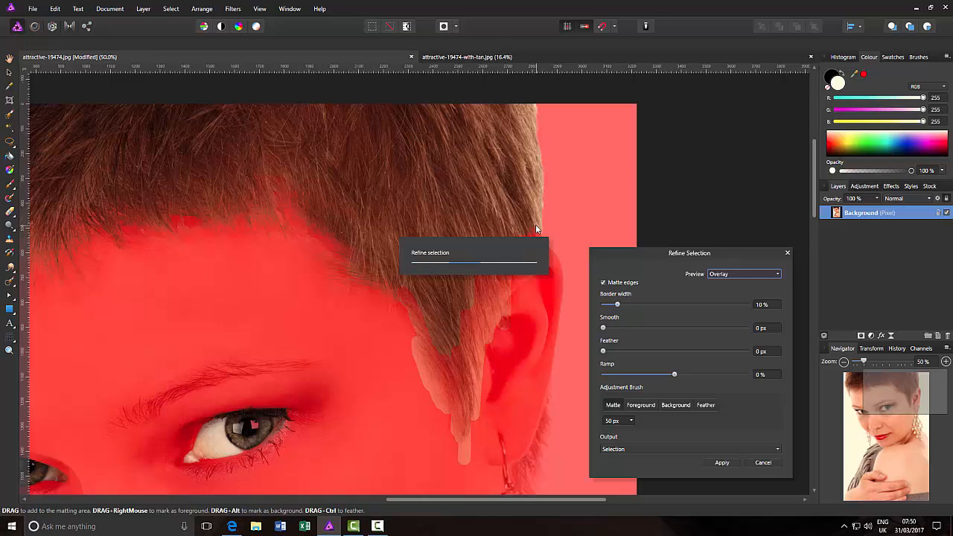
mouse_move(535, 227)
mouse_down()
mouse_move(541, 250)
mouse_move(521, 241)
mouse_move(474, 293)
mouse_move(475, 340)
mouse_move(483, 266)
mouse_move(531, 225)
mouse_move(517, 271)
mouse_up()
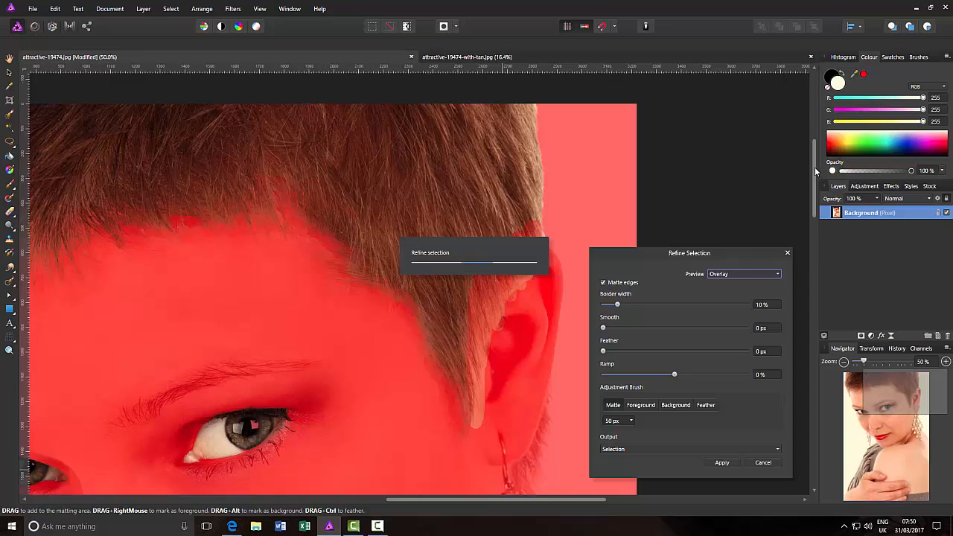
mouse_move(538, 114)
mouse_down()
mouse_move(534, 136)
mouse_move(526, 113)
mouse_move(543, 240)
mouse_up()
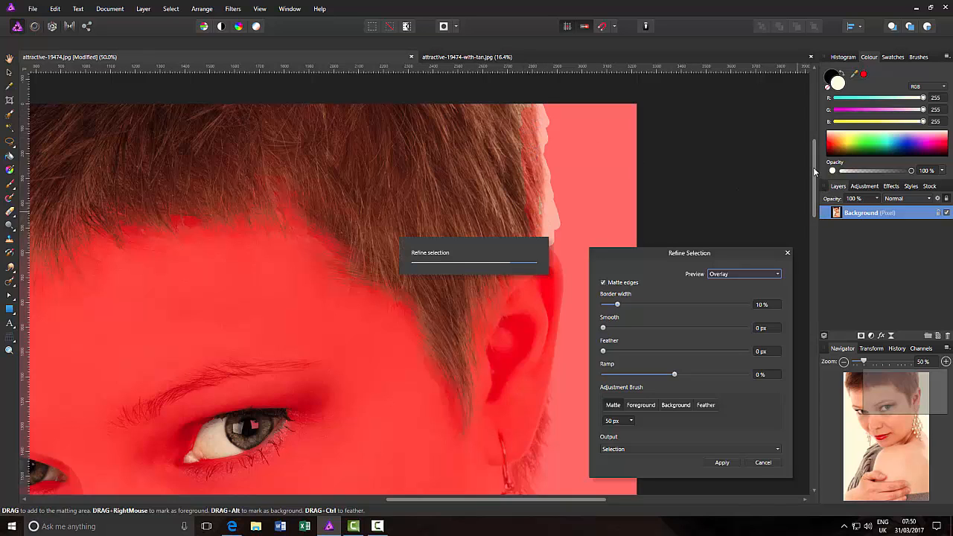
Matte the short hair visible behind the ear and earring so it joins the selection
drag(815, 172, 818, 228)
mouse_move(548, 170)
mouse_down()
mouse_move(524, 255)
mouse_move(516, 251)
mouse_move(522, 244)
mouse_move(539, 269)
mouse_move(533, 282)
mouse_move(543, 295)
mouse_move(522, 231)
mouse_move(549, 172)
mouse_move(531, 257)
mouse_up()
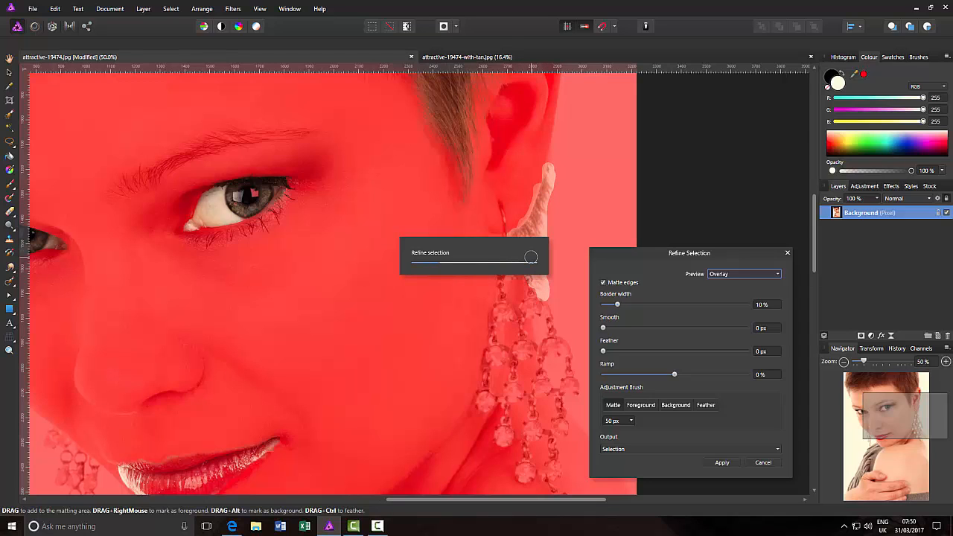
mouse_move(528, 253)
mouse_down()
mouse_move(520, 261)
mouse_move(532, 272)
mouse_move(524, 234)
mouse_move(547, 182)
mouse_up()
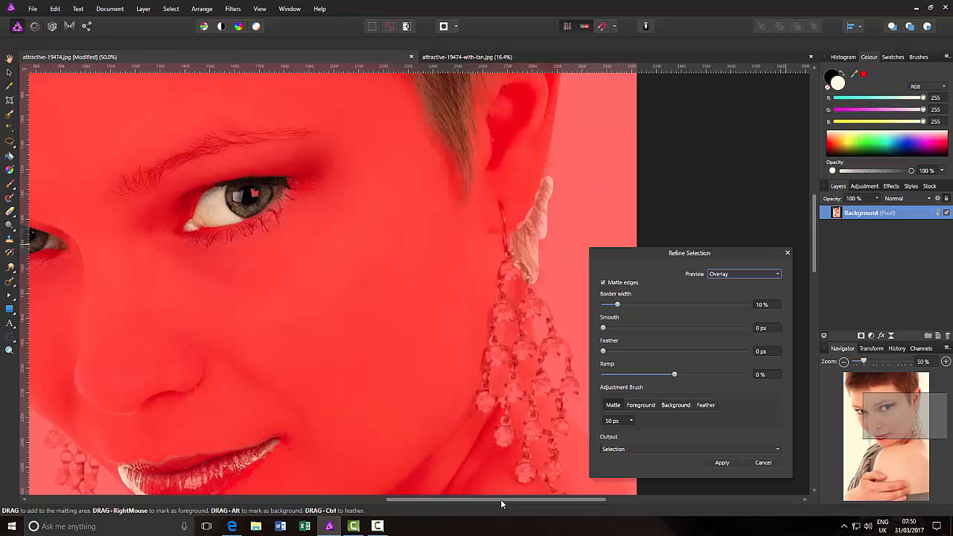
Matte the left outer edge of the hair from the top of the picture down past the temple
drag(500, 504, 392, 505)
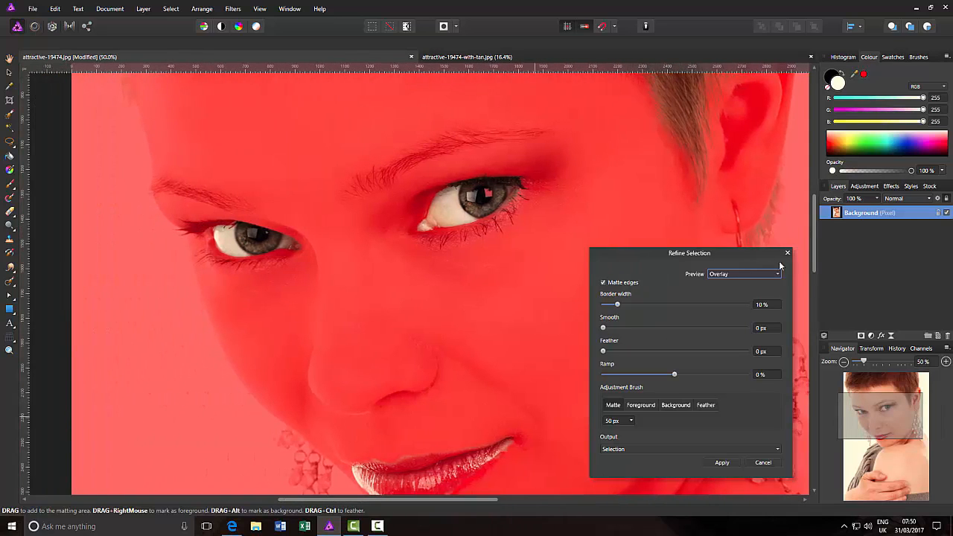
drag(815, 223, 813, 149)
mouse_move(82, 148)
mouse_down()
mouse_move(78, 170)
mouse_move(88, 173)
mouse_move(93, 213)
mouse_move(85, 288)
mouse_move(87, 272)
mouse_move(79, 278)
mouse_move(94, 302)
mouse_move(113, 292)
mouse_move(136, 392)
mouse_up()
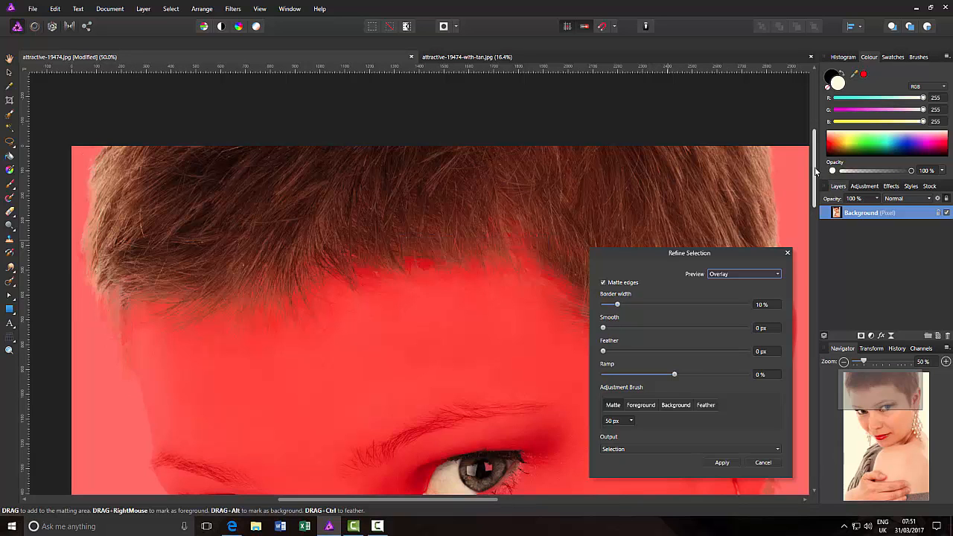
Matte both eyebrows into the selection and apply the refinement with Selection as the output
drag(816, 171, 827, 223)
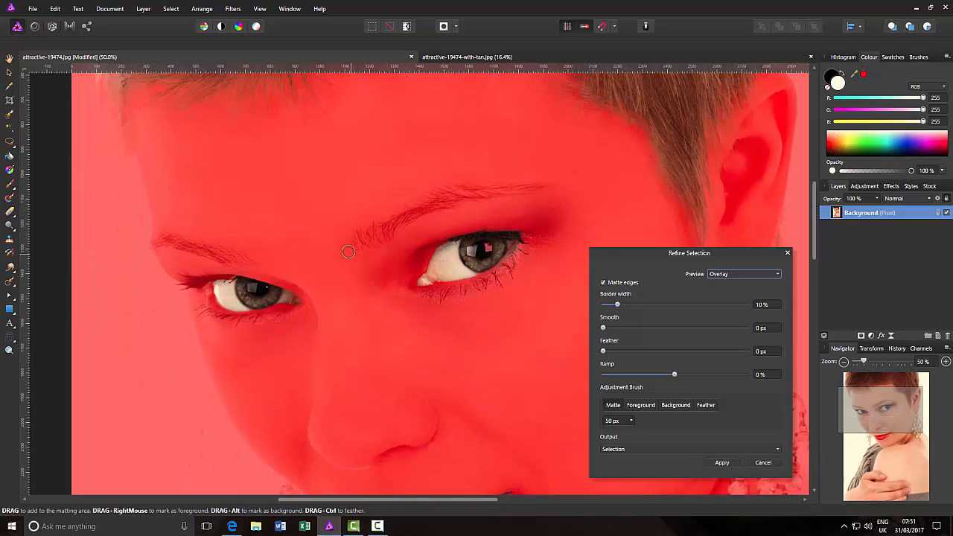
mouse_move(348, 253)
mouse_down()
mouse_move(371, 252)
mouse_move(416, 210)
mouse_move(452, 197)
mouse_move(451, 208)
mouse_move(464, 191)
mouse_move(457, 187)
mouse_move(544, 186)
mouse_up()
mouse_move(244, 261)
mouse_down()
mouse_move(162, 244)
mouse_move(269, 263)
mouse_up()
key(ctrl+0)
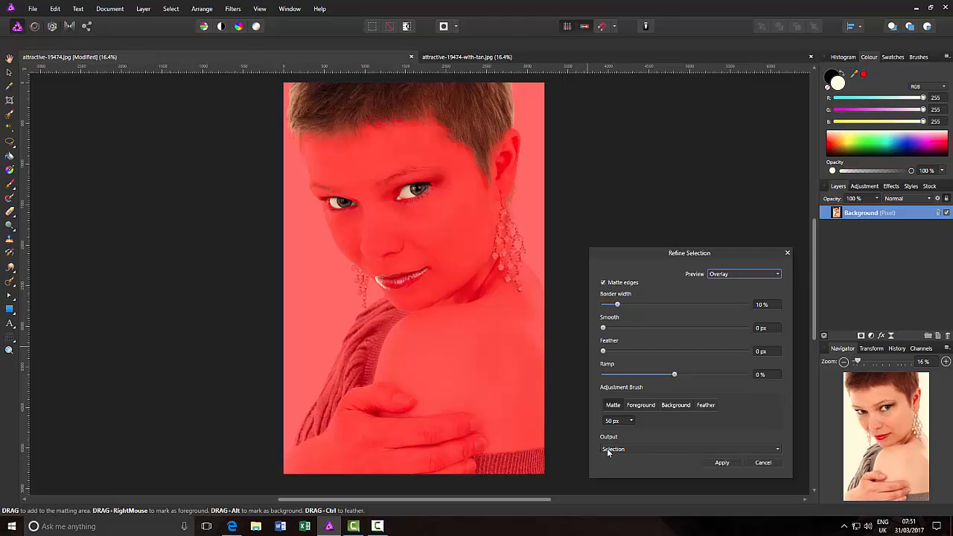
click(721, 461)
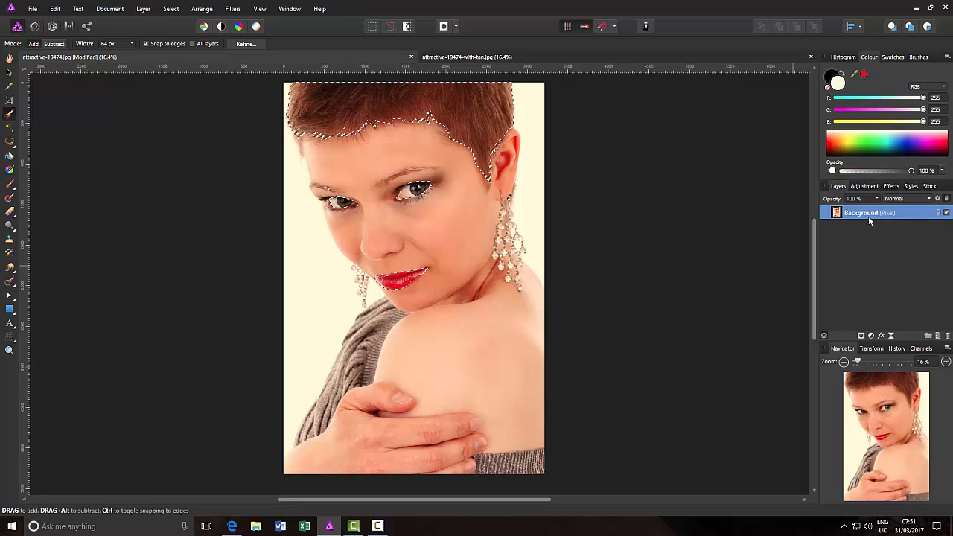
Deselect the Background layer and add a mask layer above it from the refined selection
click(10, 300)
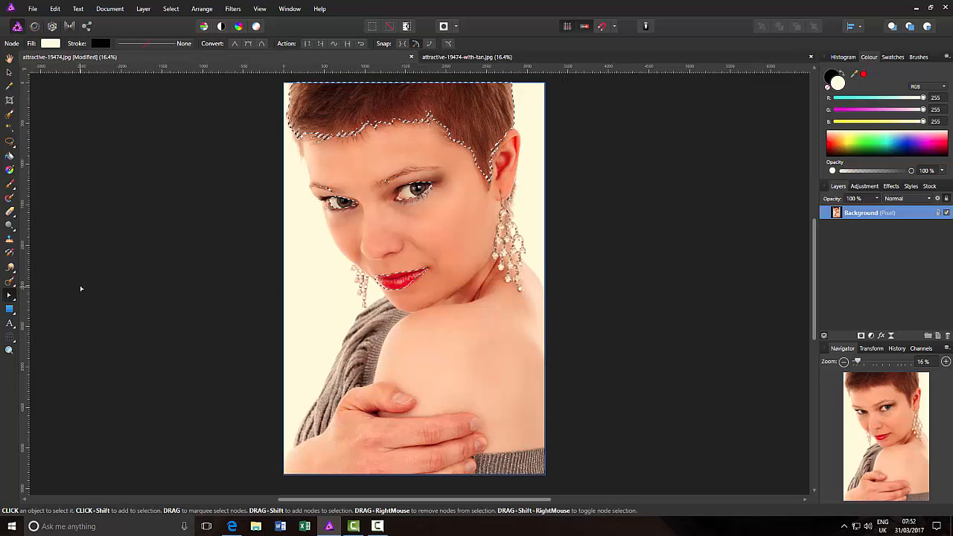
click(71, 282)
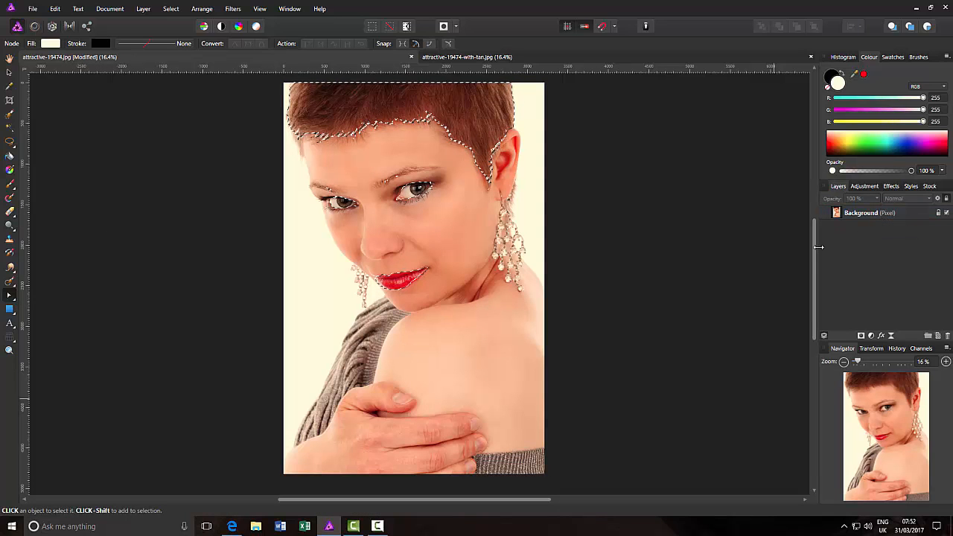
drag(815, 245, 815, 241)
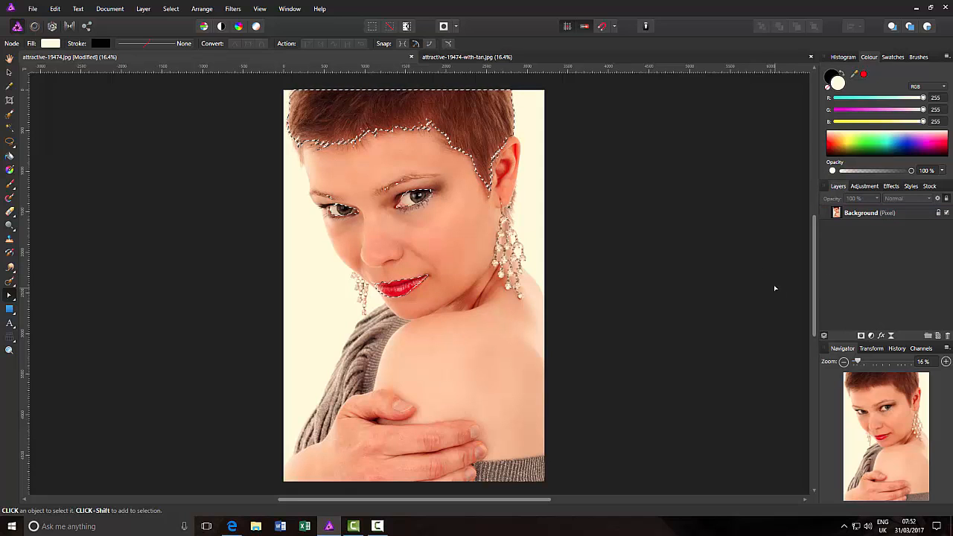
click(862, 336)
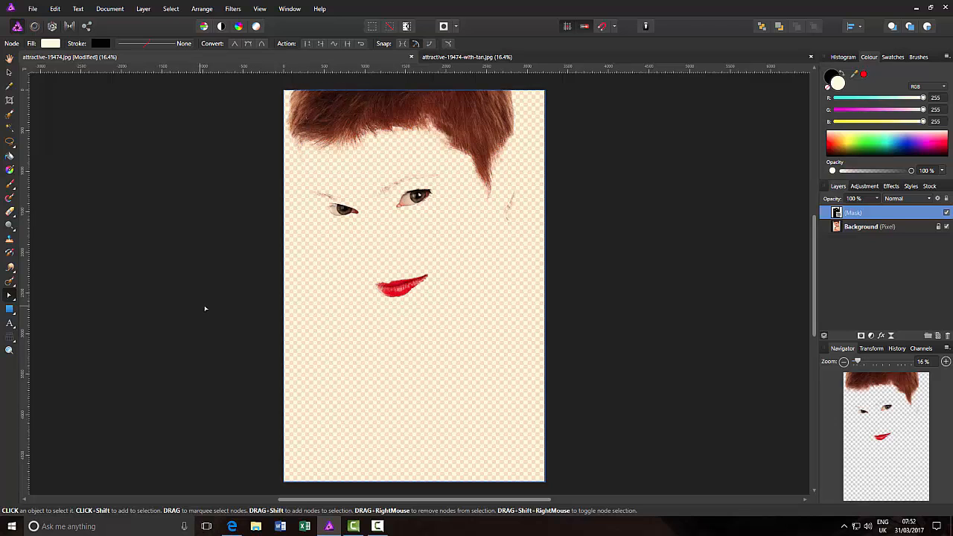
Duplicate the mask layer twice and hide all three mask layers
right_click(888, 214)
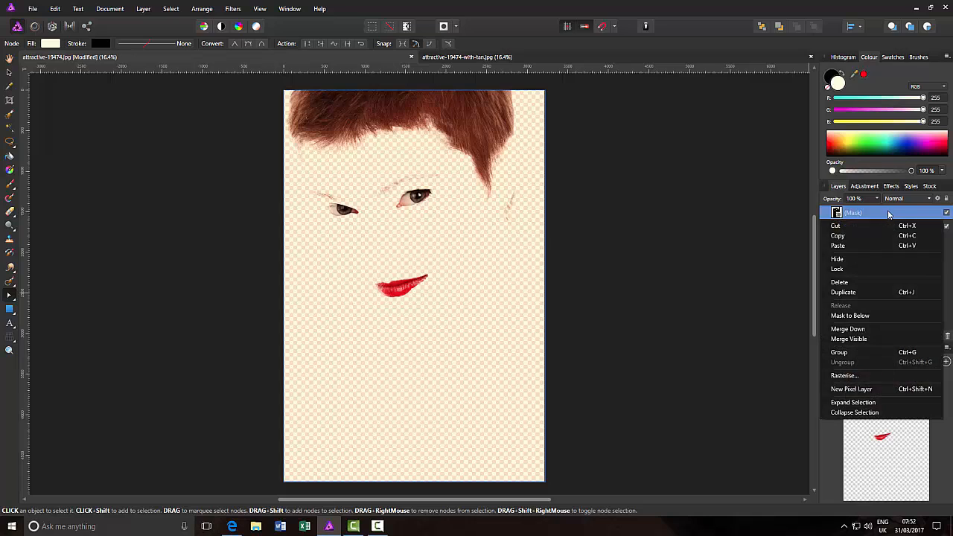
click(847, 295)
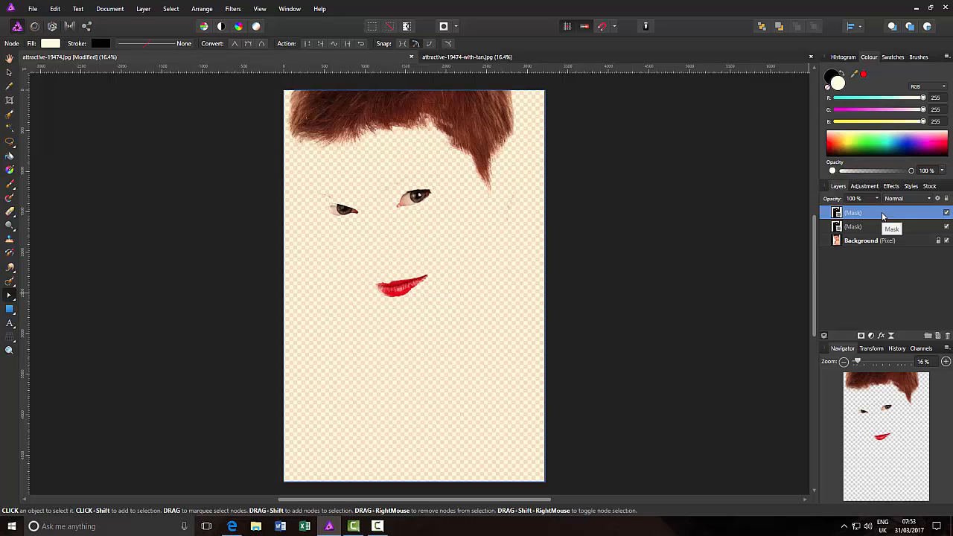
key(ctrl+j)
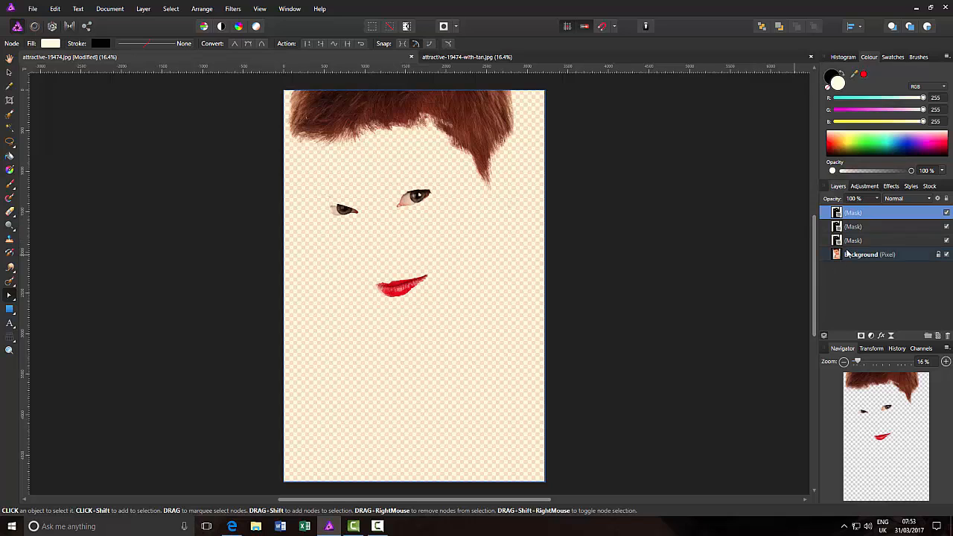
click(947, 241)
click(947, 226)
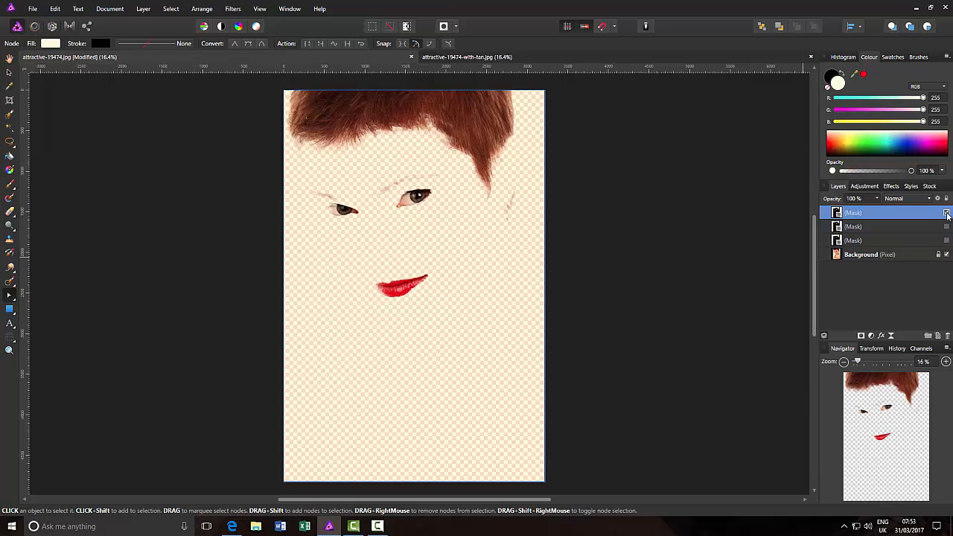
click(947, 212)
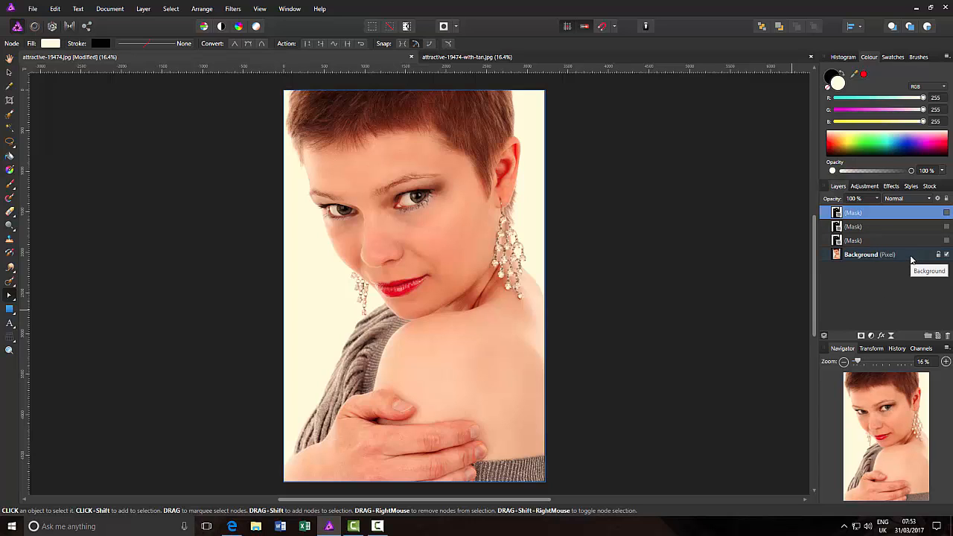
Add a new fill layer directly above the Background layer
click(912, 257)
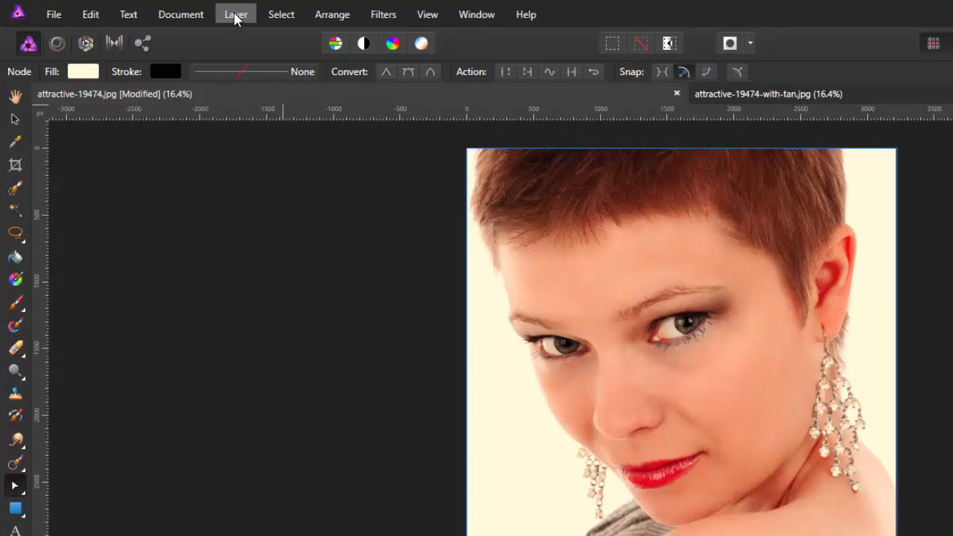
click(234, 14)
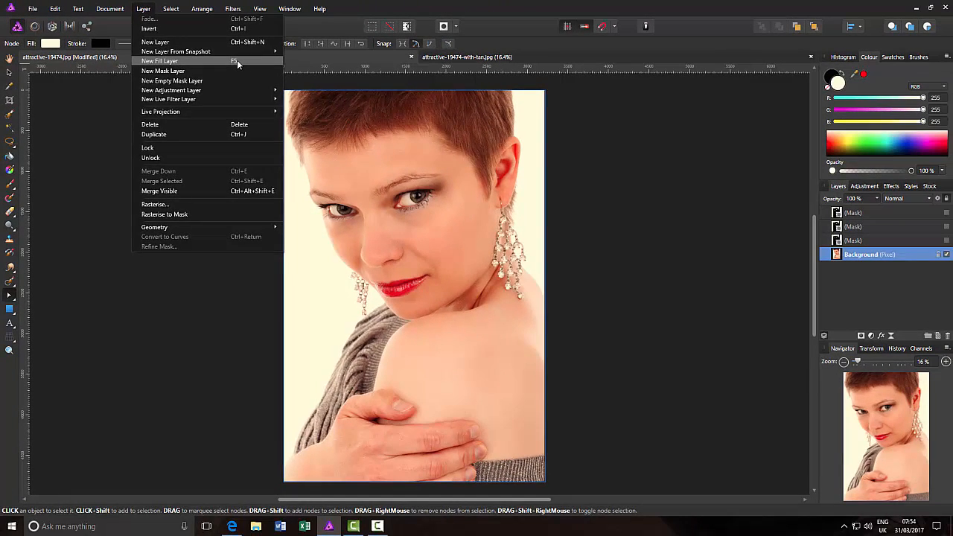
click(237, 62)
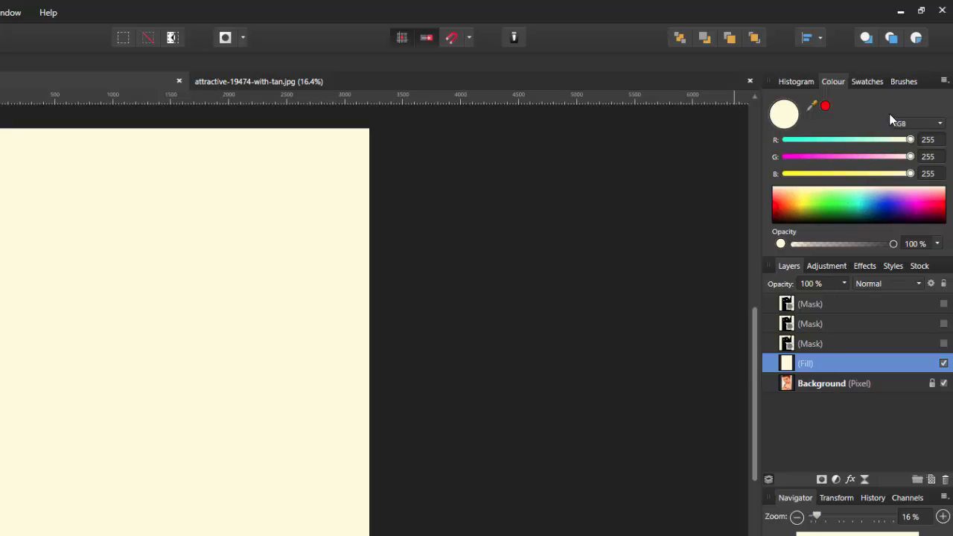
Show the colour controls as Boxes and try several light orange-brown tan shades on the fill layer
click(945, 82)
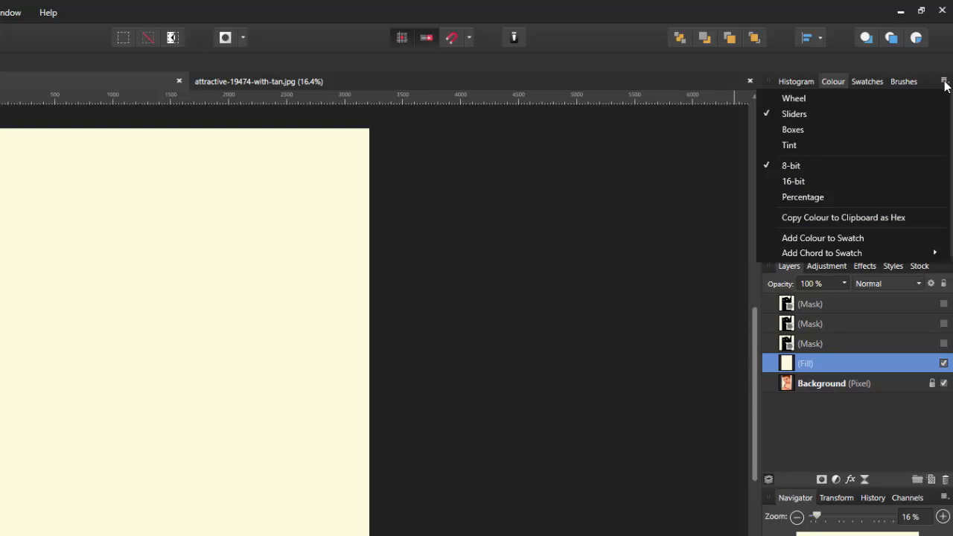
click(794, 130)
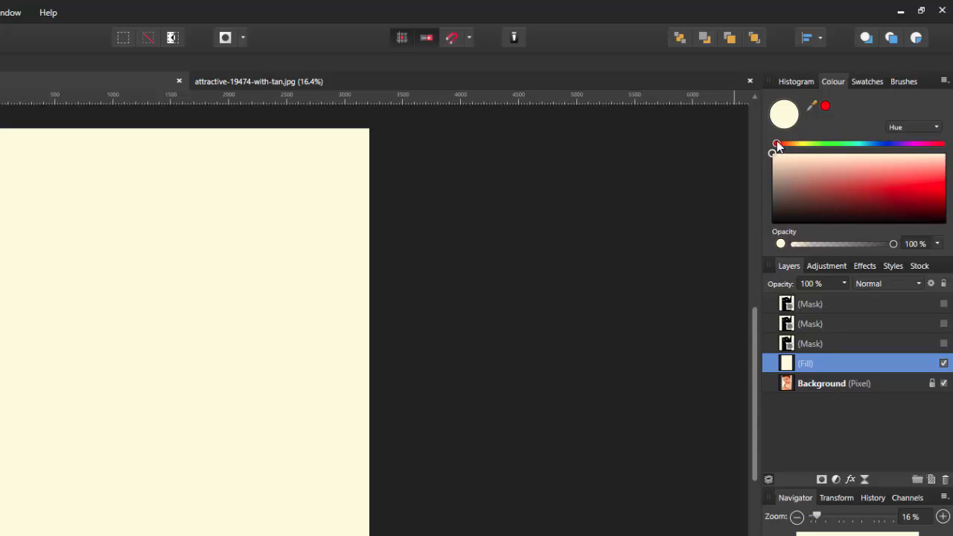
mouse_move(777, 146)
mouse_down()
mouse_move(801, 148)
mouse_move(794, 149)
mouse_up()
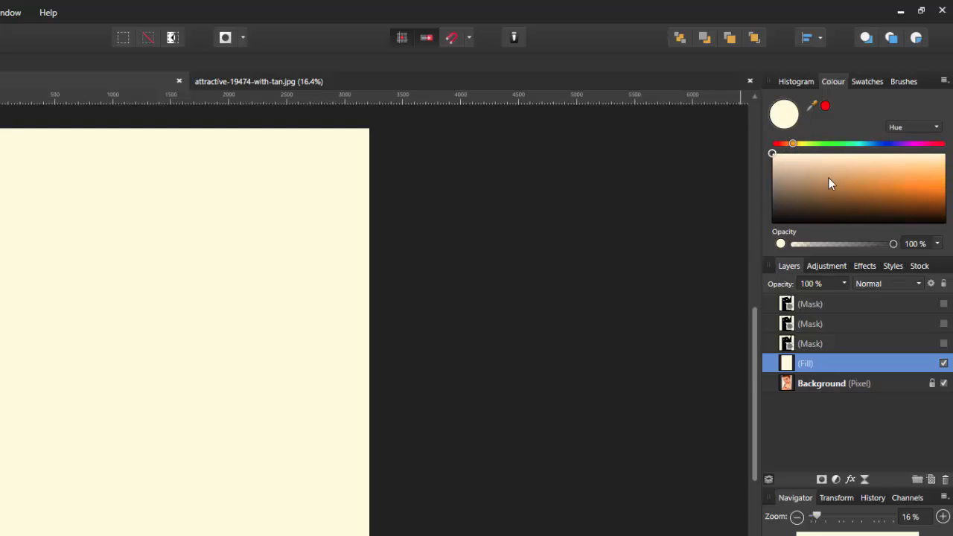
click(812, 179)
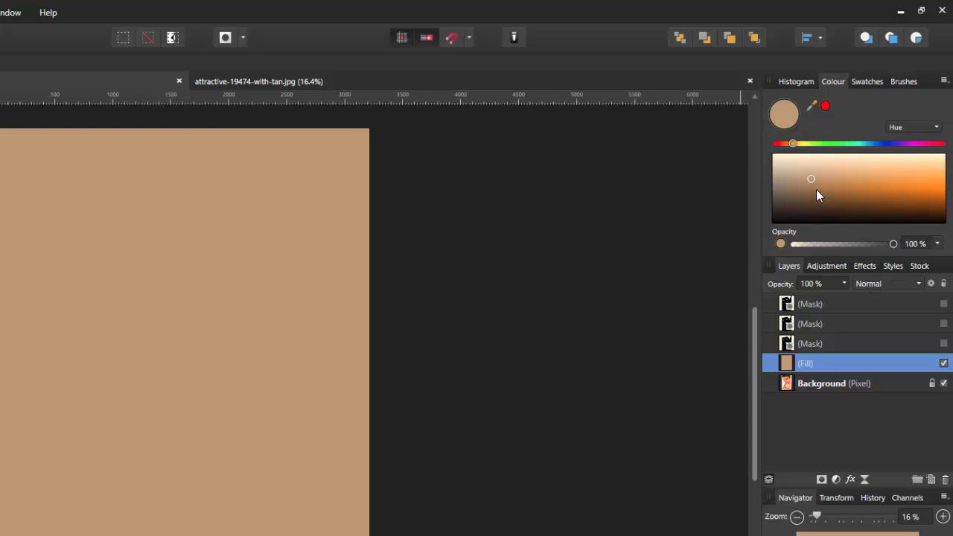
drag(831, 177, 866, 175)
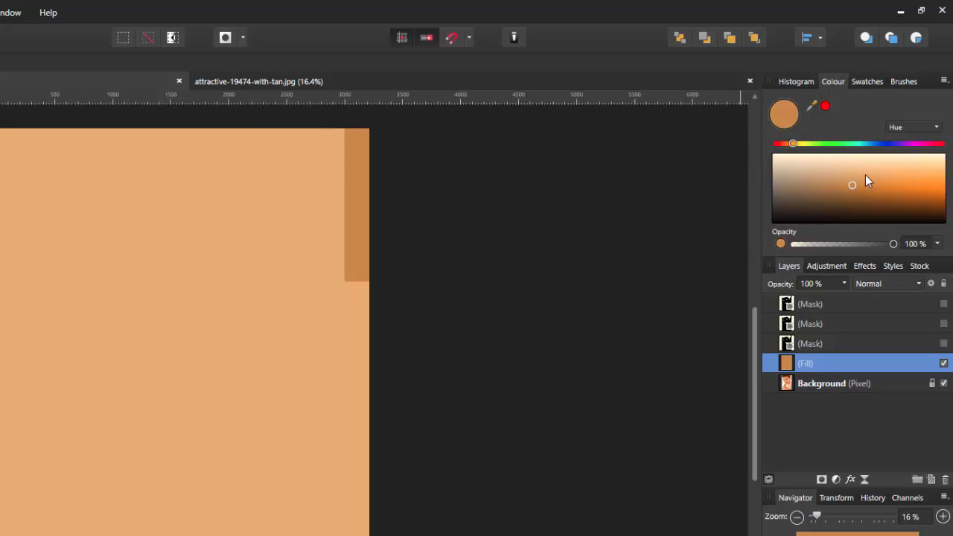
click(856, 185)
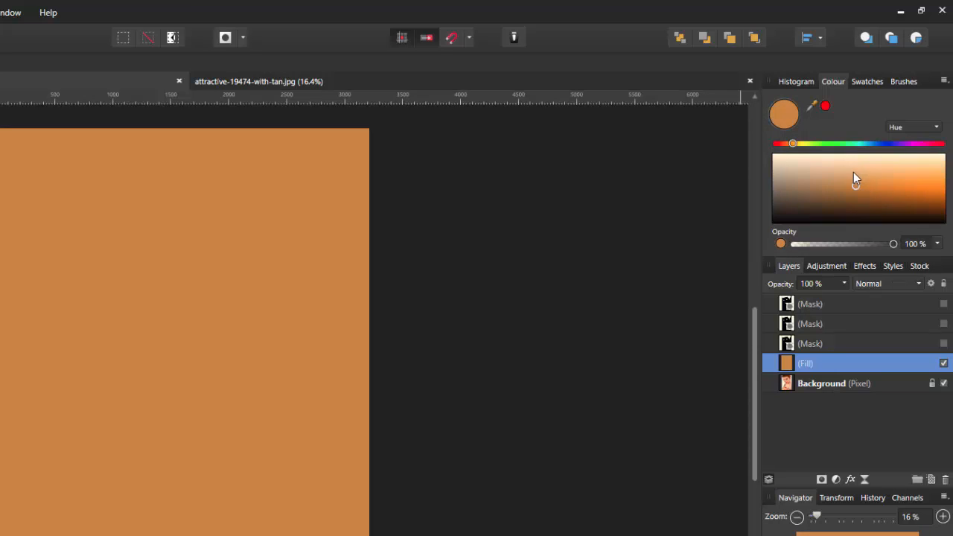
click(855, 171)
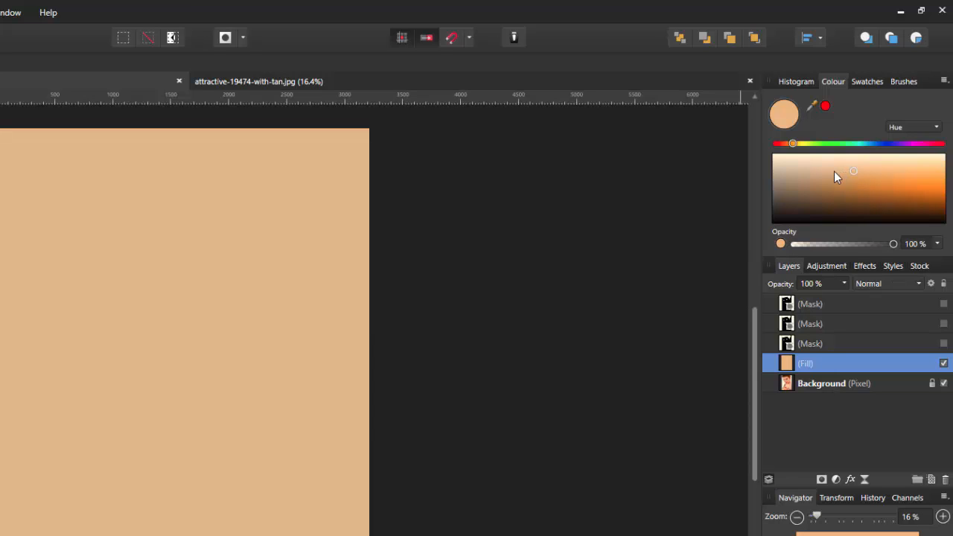
click(844, 177)
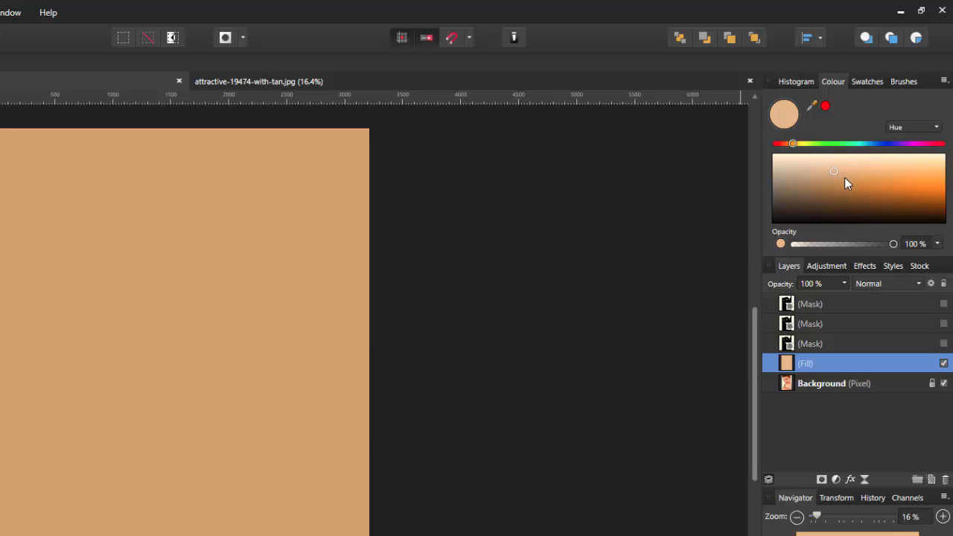
click(852, 173)
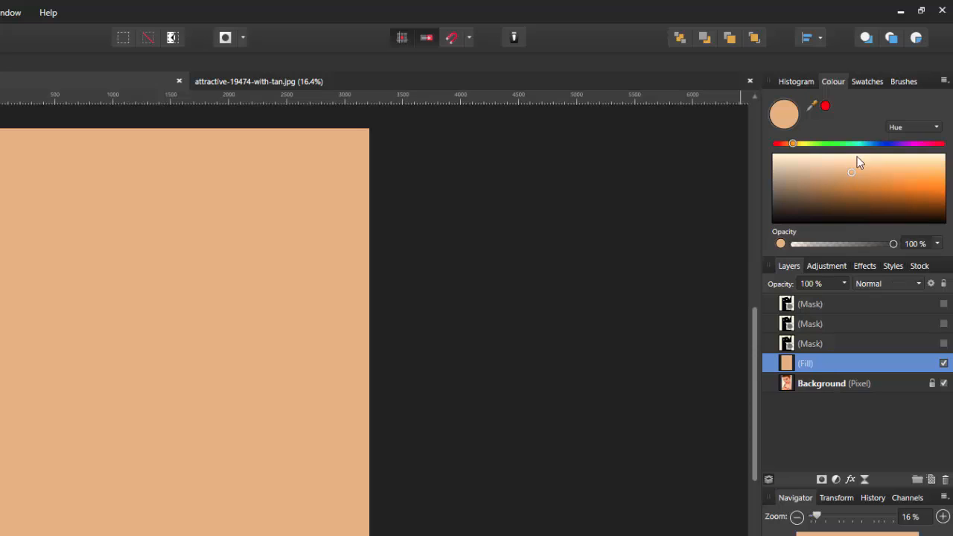
Show the colour controls as Sliders and set the fill colour to RGB 214, 180, 136
click(944, 80)
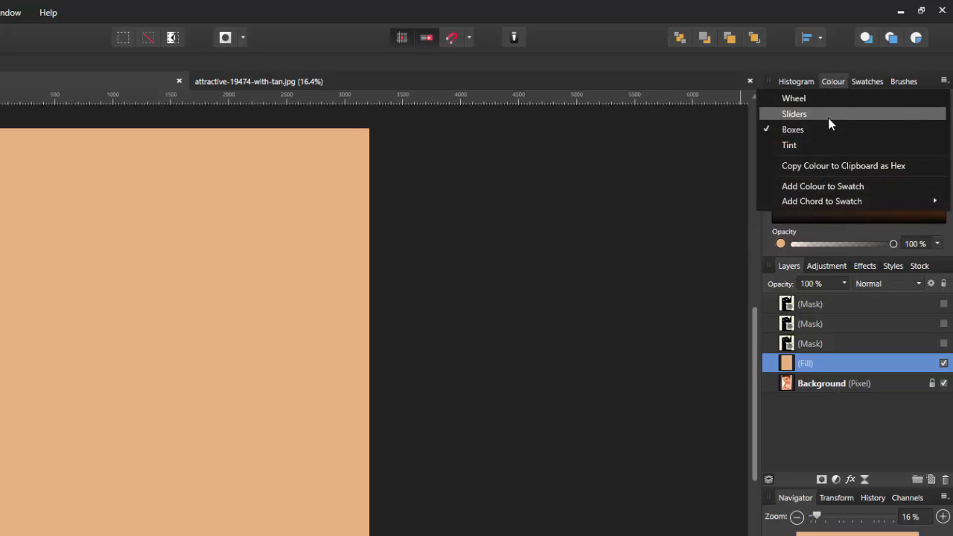
click(806, 114)
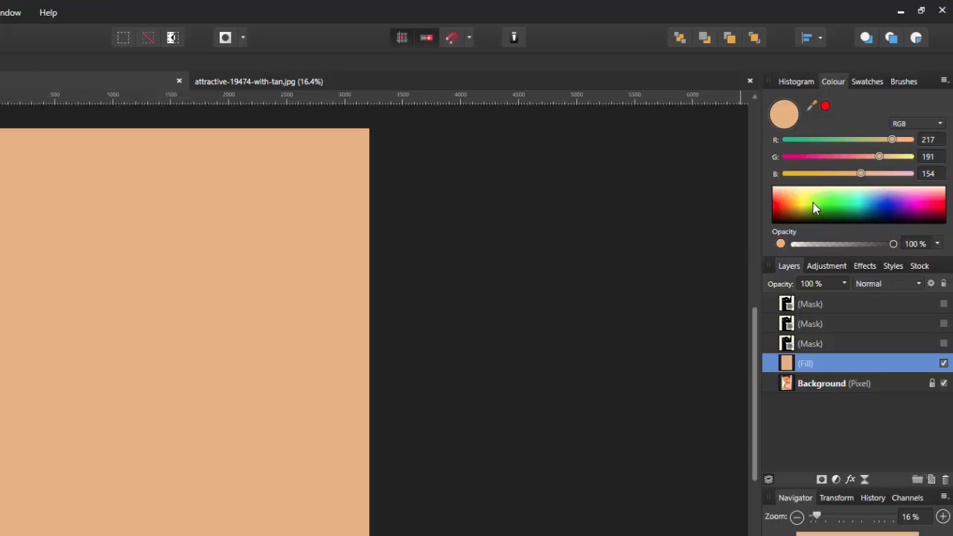
click(933, 141)
text(214)
click(932, 161)
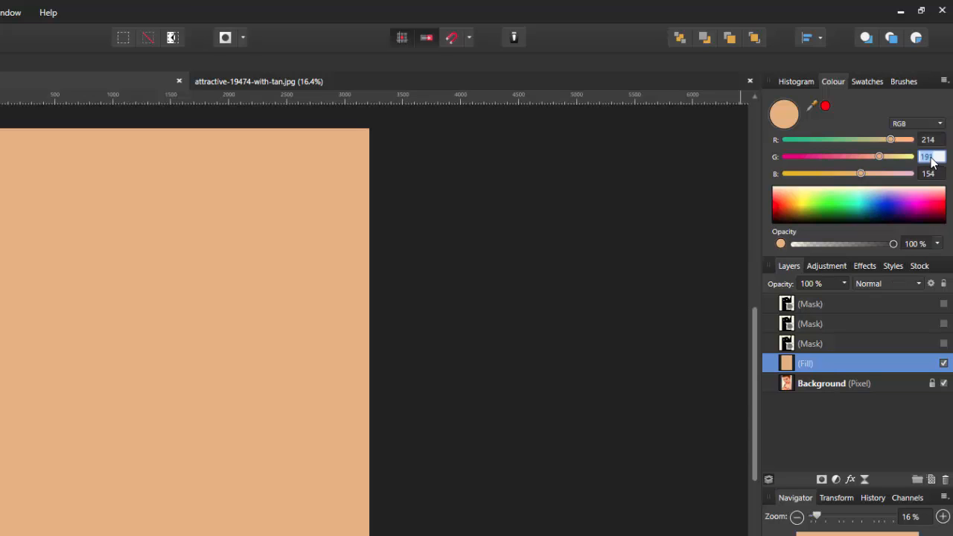
text(18)
text(0)
click(931, 175)
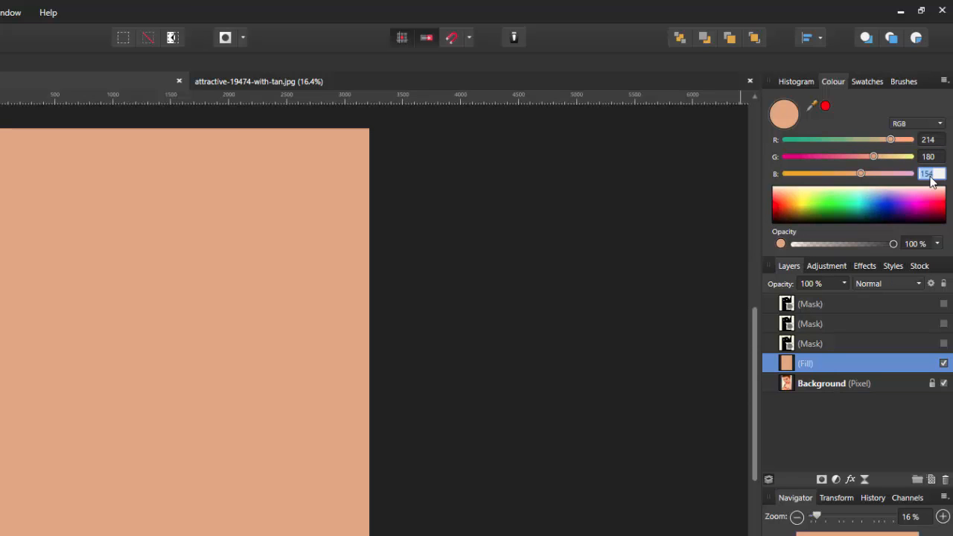
text(136)
key(Return)
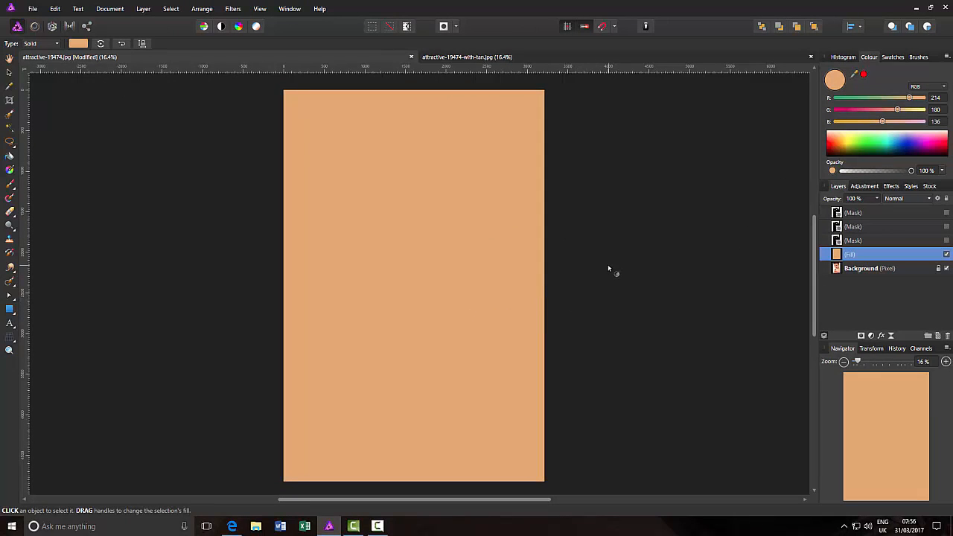
Set the fill layer's blend mode to Colour Burn and toggle its visibility to compare the portrait before and after
click(931, 200)
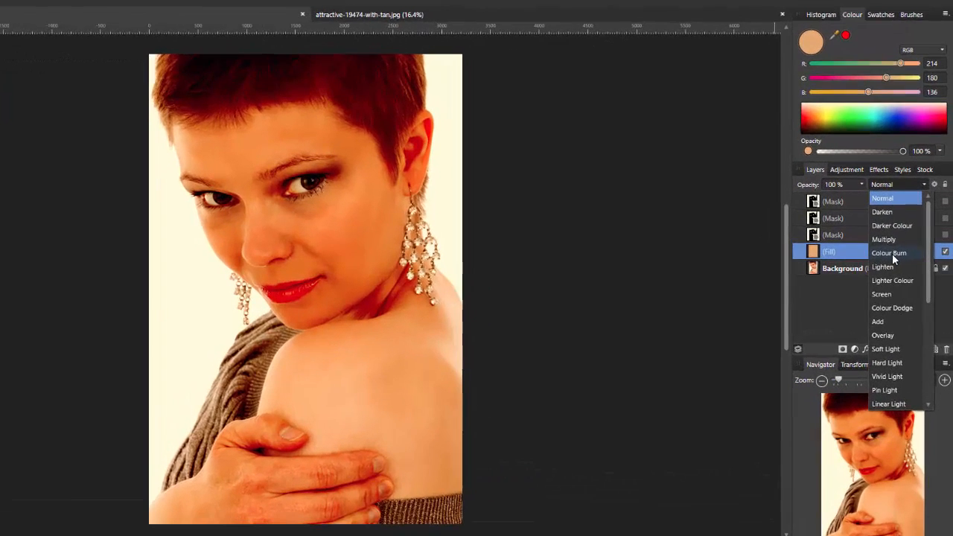
click(903, 256)
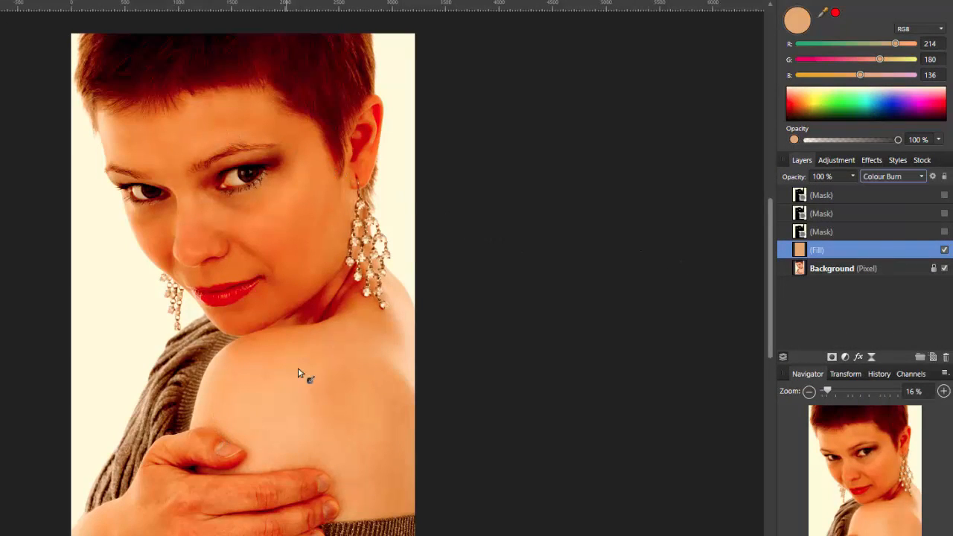
click(945, 251)
click(944, 251)
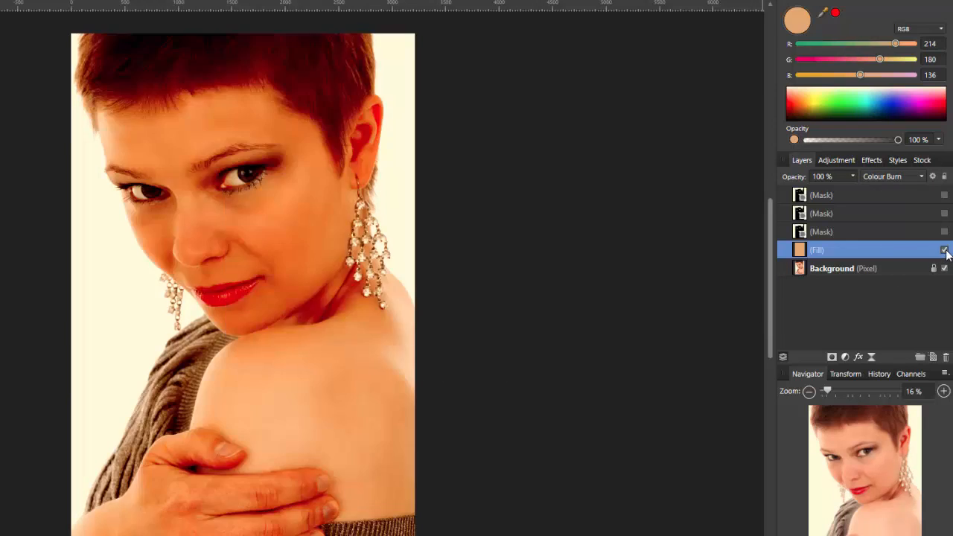
click(944, 251)
click(945, 251)
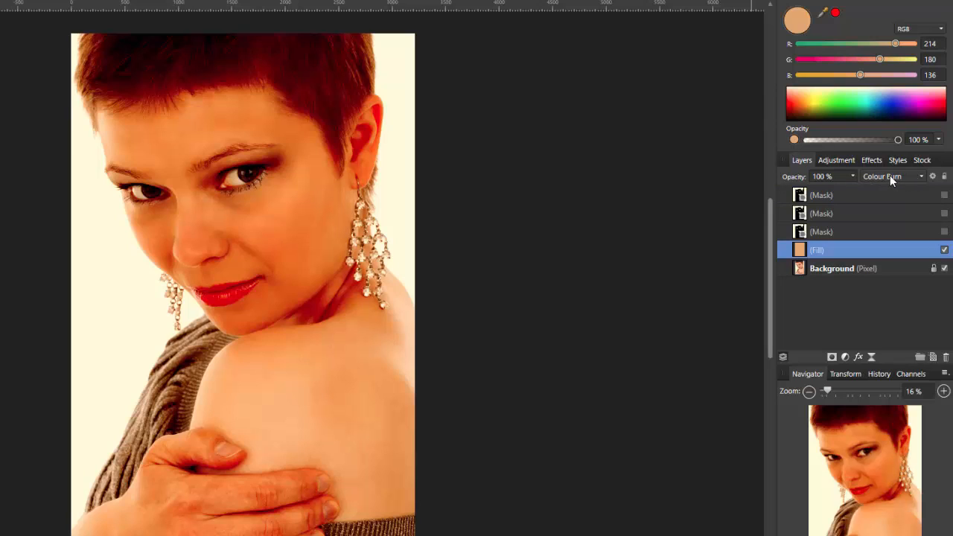
In the fill layer's blend options, lower the start of the underlying composition range to 0 % output, then compare with the layer off and on
click(934, 177)
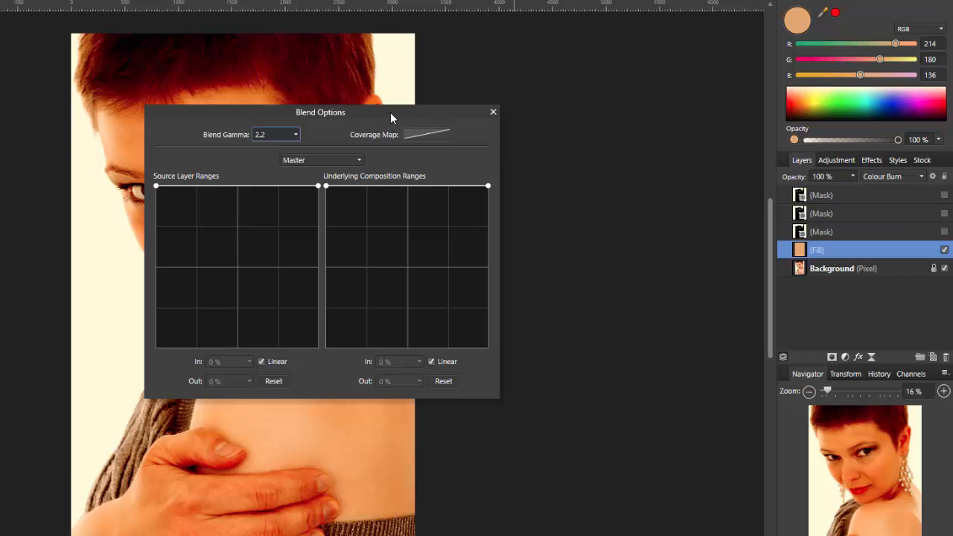
drag(388, 109, 194, 178)
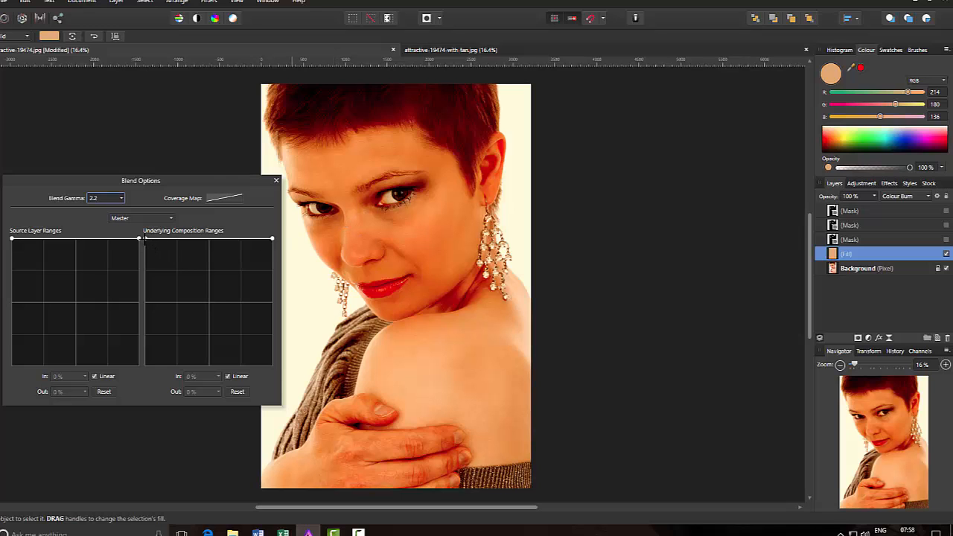
drag(145, 239, 140, 379)
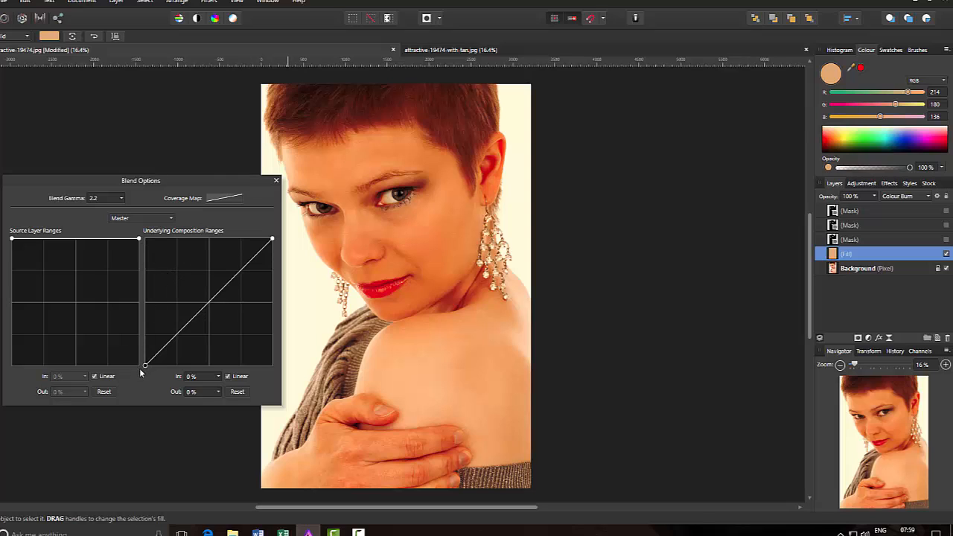
click(276, 182)
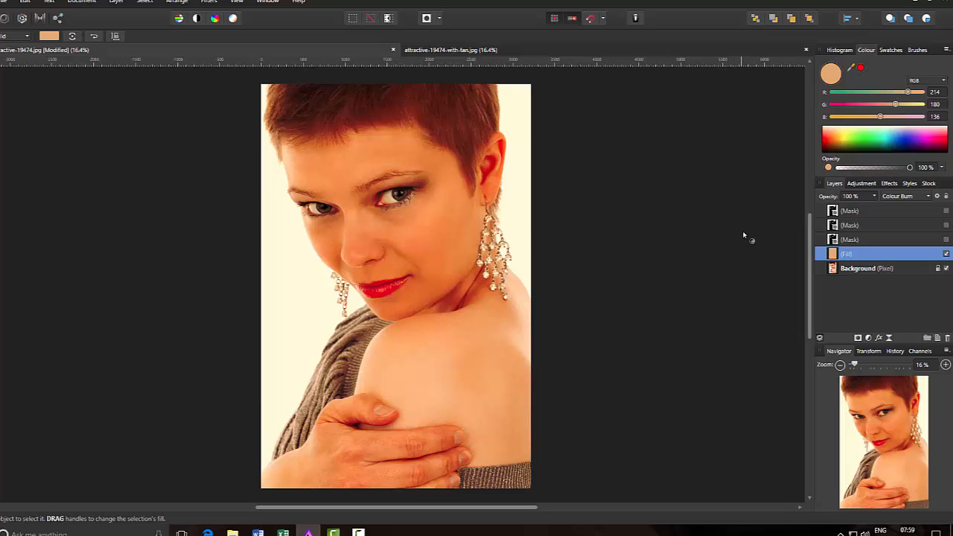
click(947, 254)
click(947, 254)
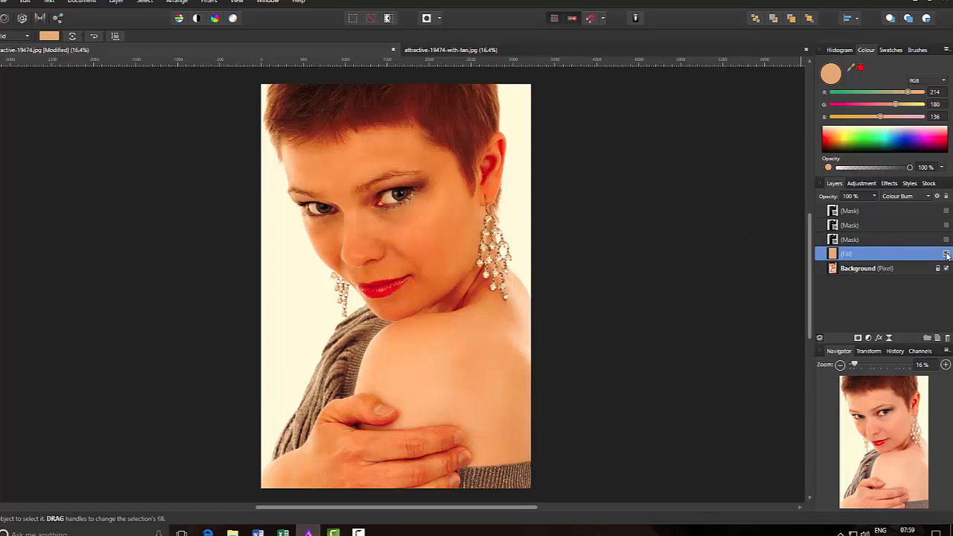
click(947, 254)
click(946, 254)
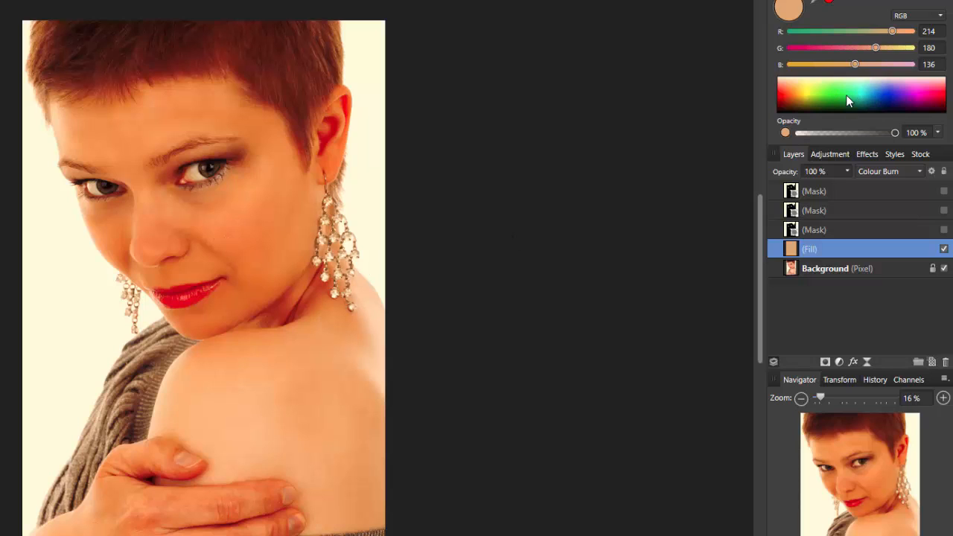
Try RGB 198, 148, 115 as the fill layer's colour and compare the portrait with the layer off and on
click(931, 32)
text(198)
key(Return)
click(931, 48)
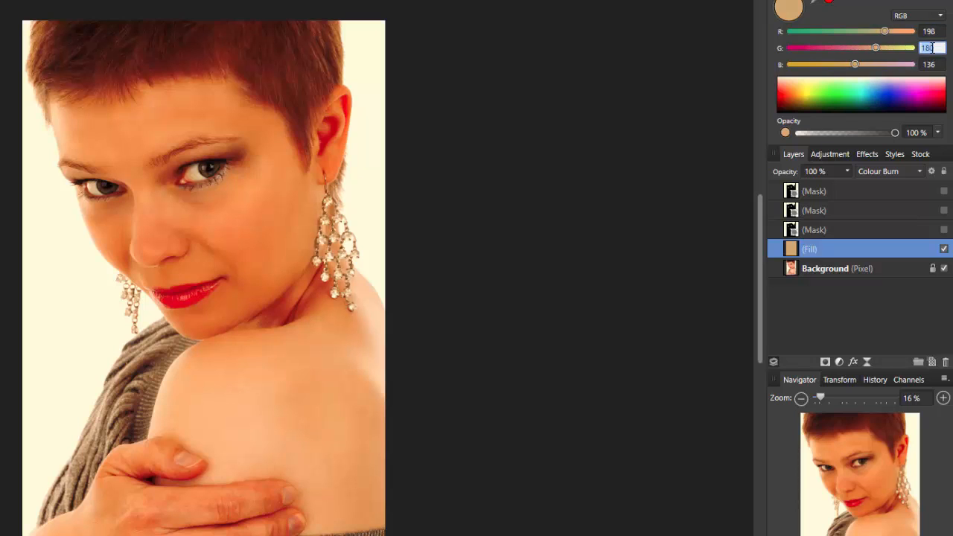
text(148)
key(Return)
click(931, 65)
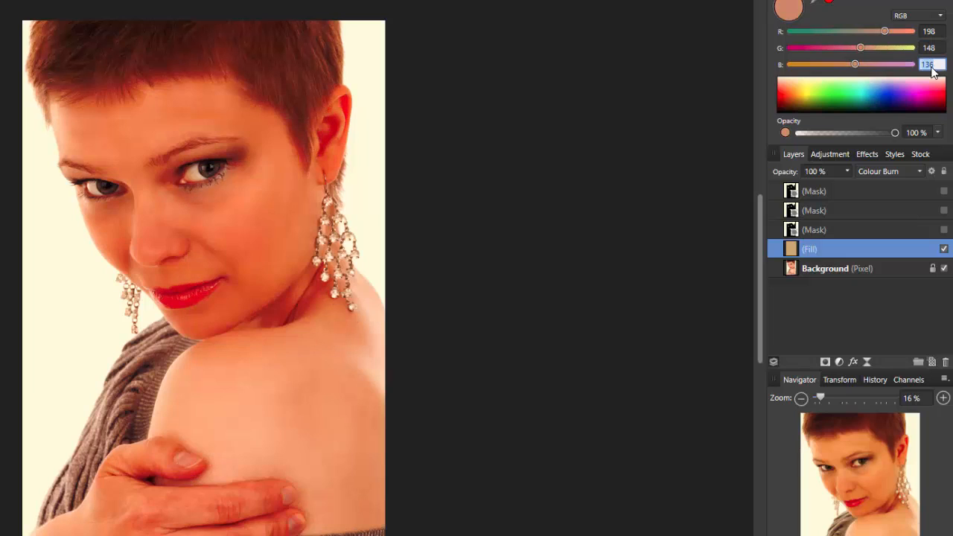
text(115)
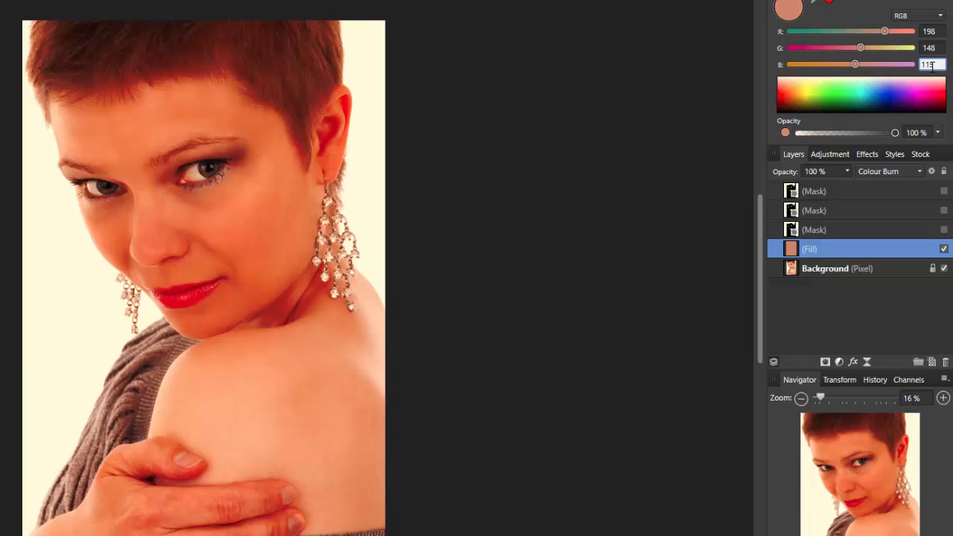
key(Return)
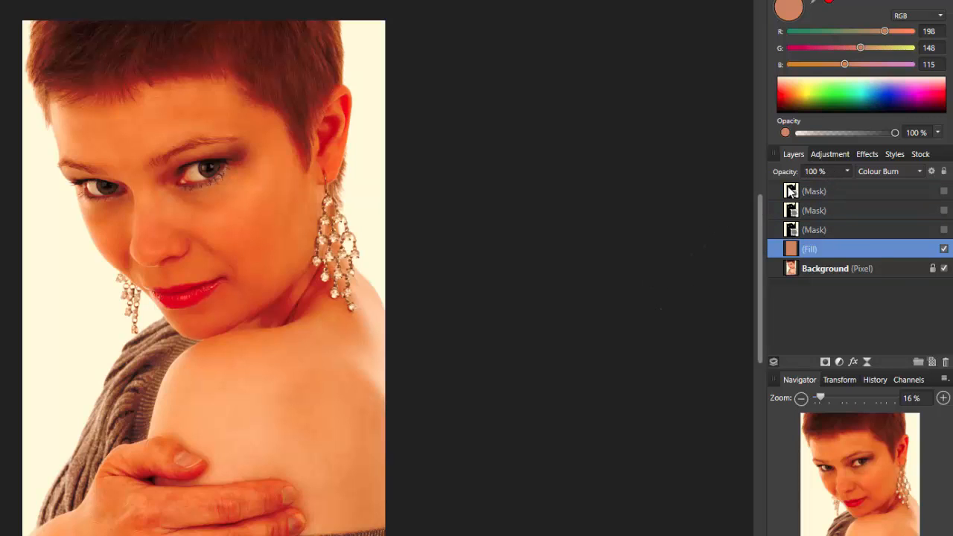
click(944, 250)
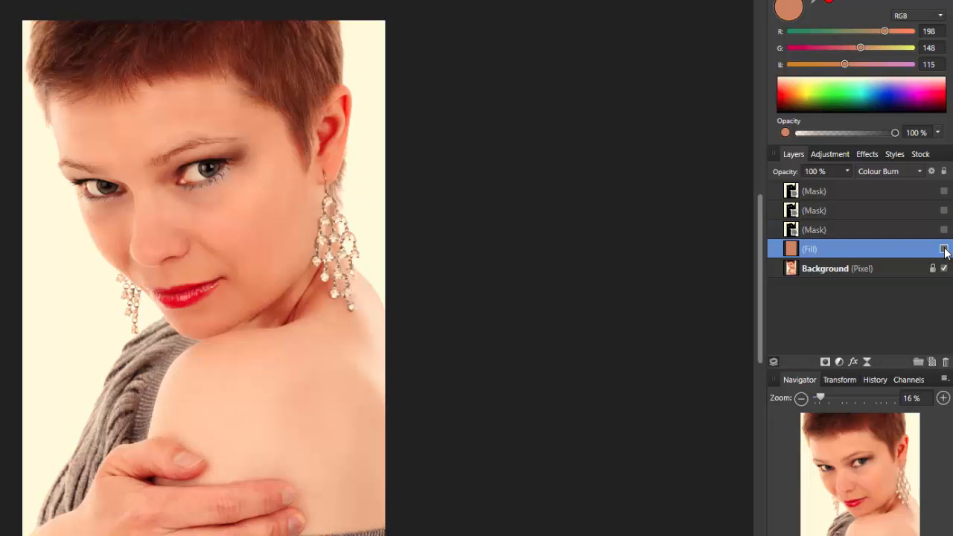
click(945, 249)
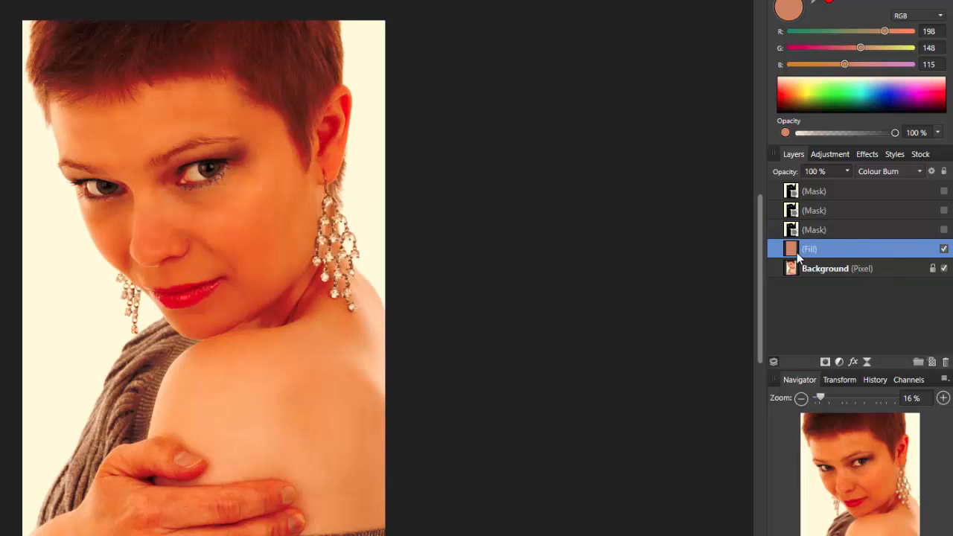
Set the fill layer's colour back to RGB 214, 180, 136
click(935, 31)
text(214)
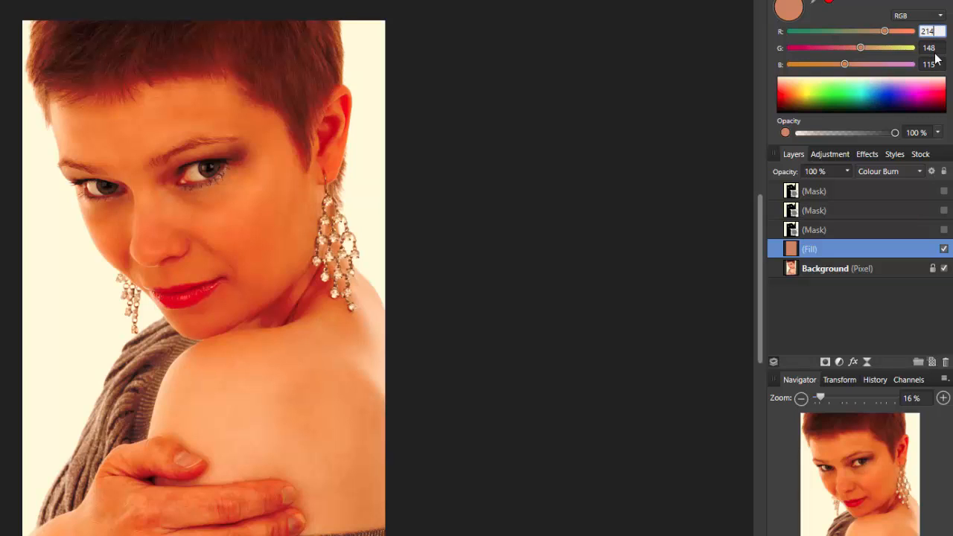
click(934, 48)
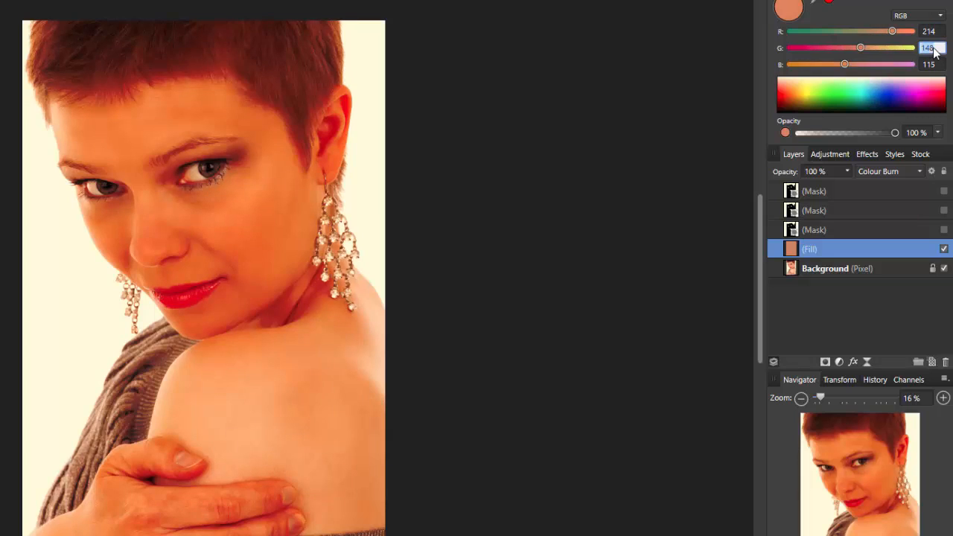
text(180)
click(933, 66)
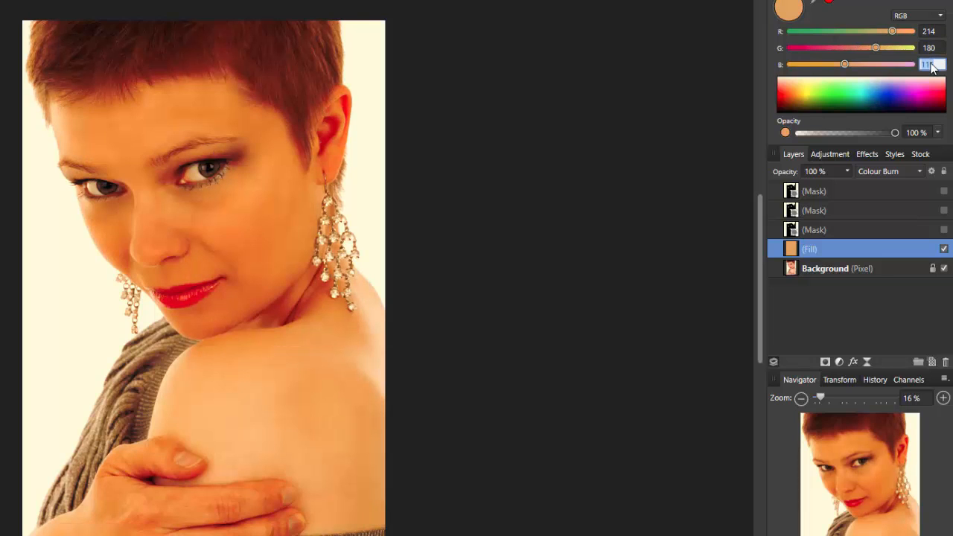
text(136)
key(Return)
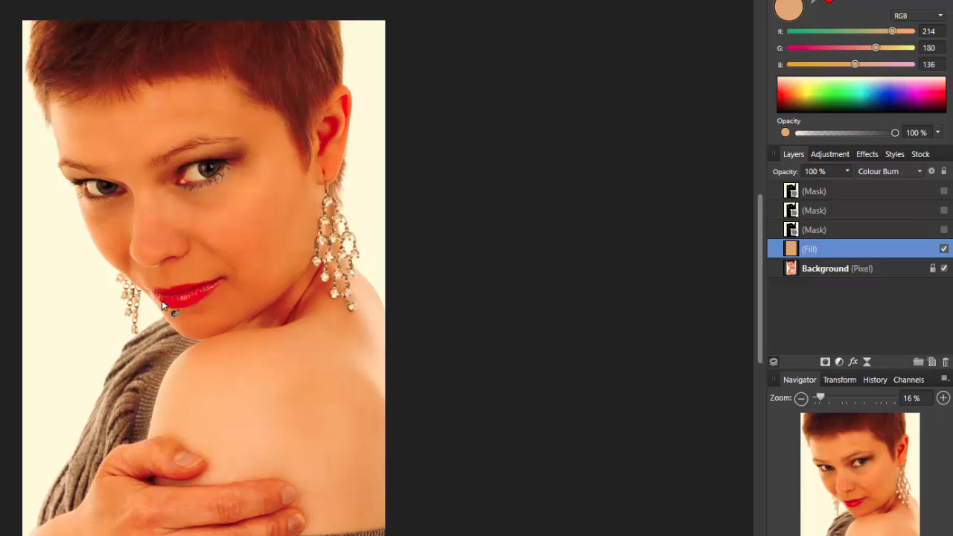
Nest the lowest of the three masks inside the fill layer, make it visible and invert it
click(849, 230)
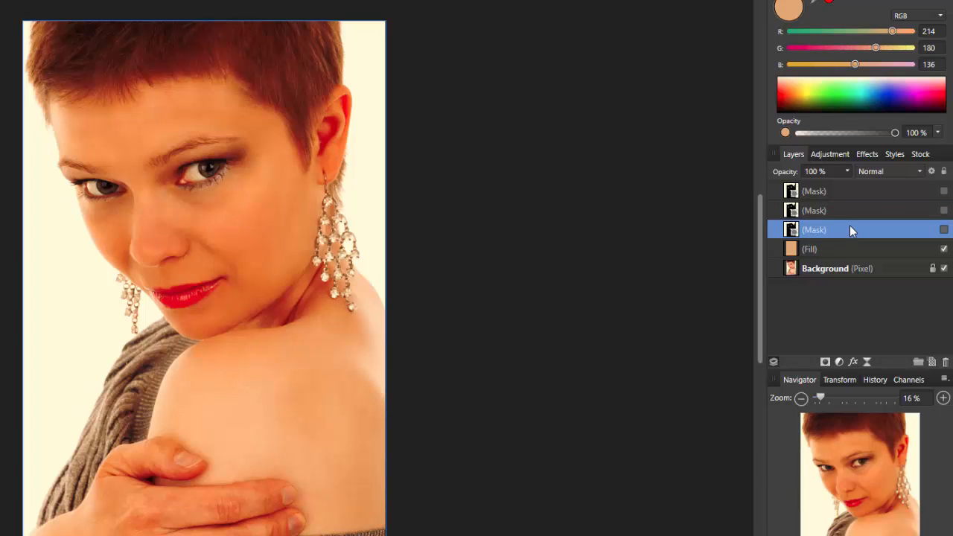
click(851, 226)
drag(851, 225, 855, 254)
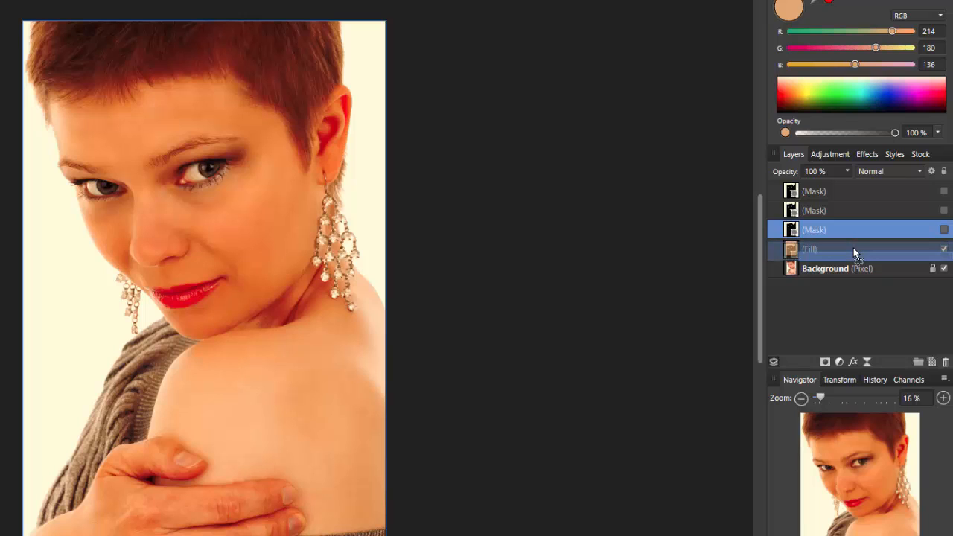
drag(854, 250, 857, 254)
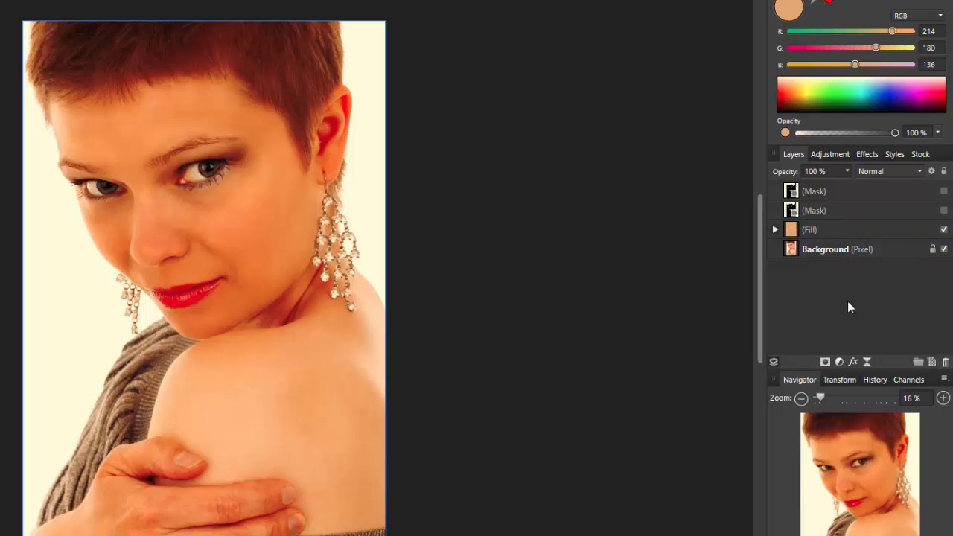
click(776, 230)
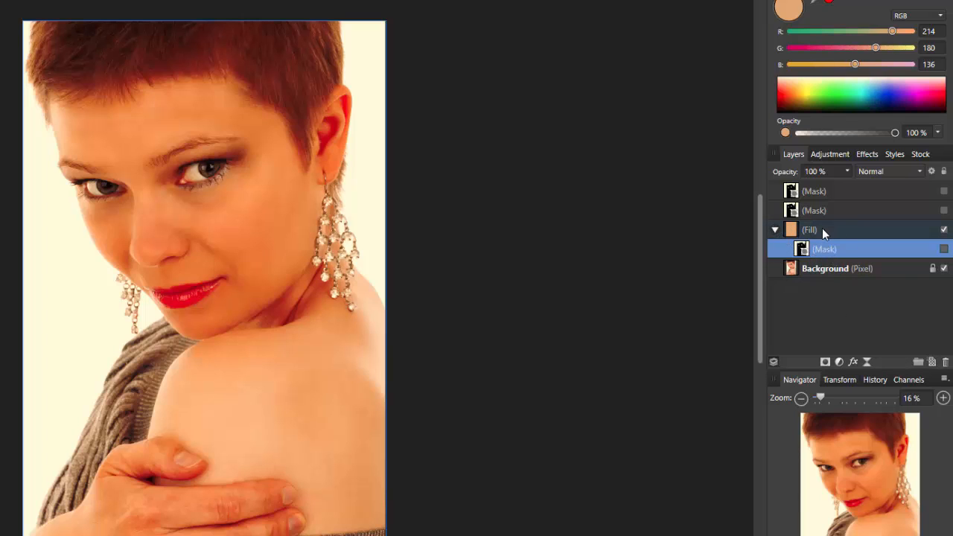
click(945, 249)
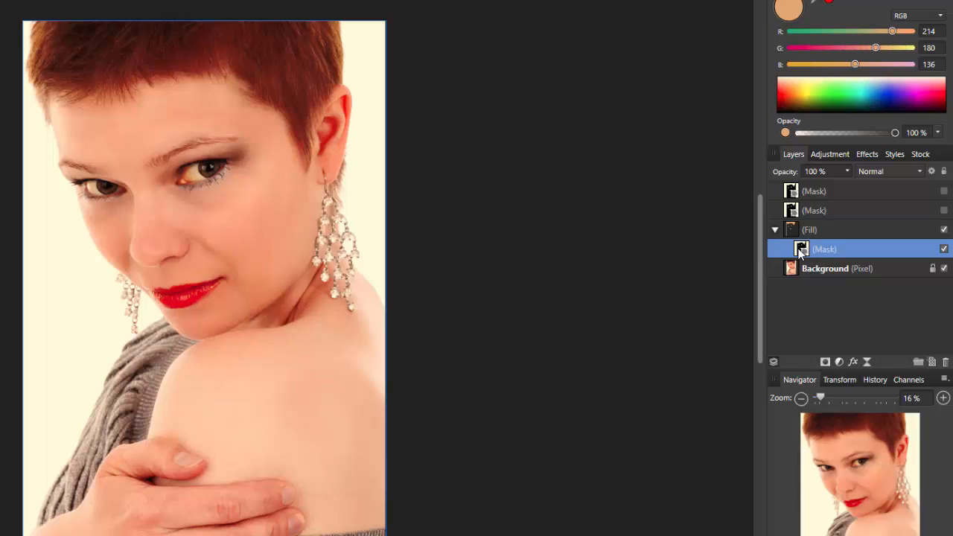
key(ctrl+i)
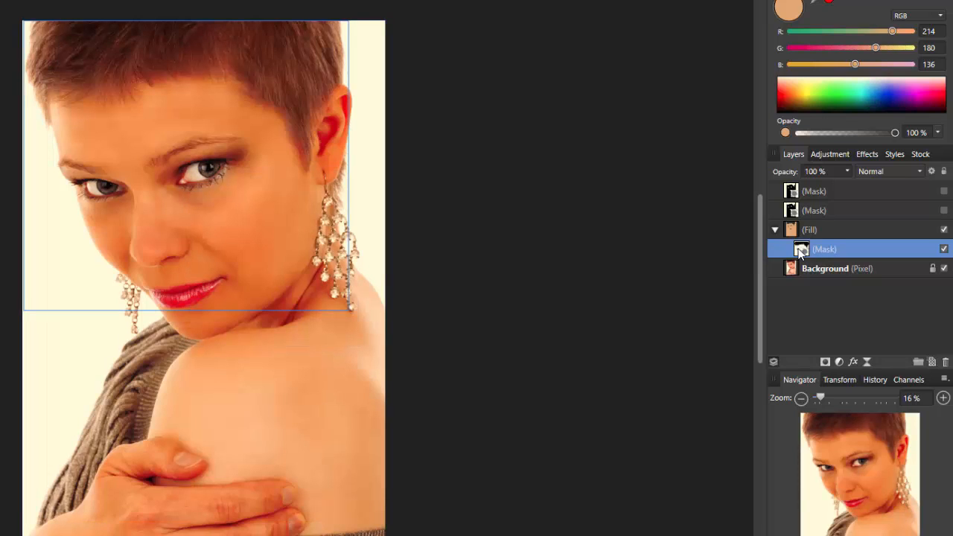
Select the masked fill layer, toggle its visibility to compare the tan before and after, and collapse the layer
click(841, 229)
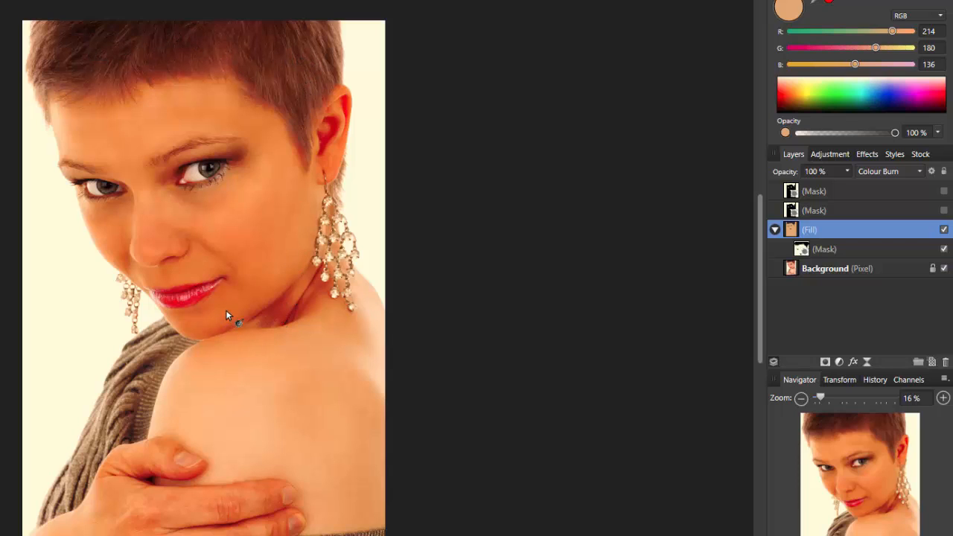
click(944, 230)
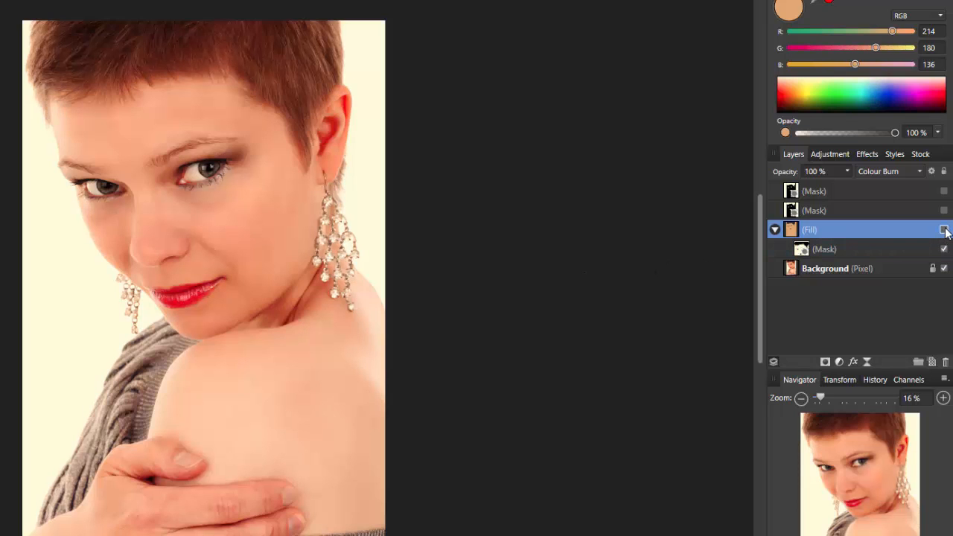
click(945, 231)
click(945, 231)
click(944, 231)
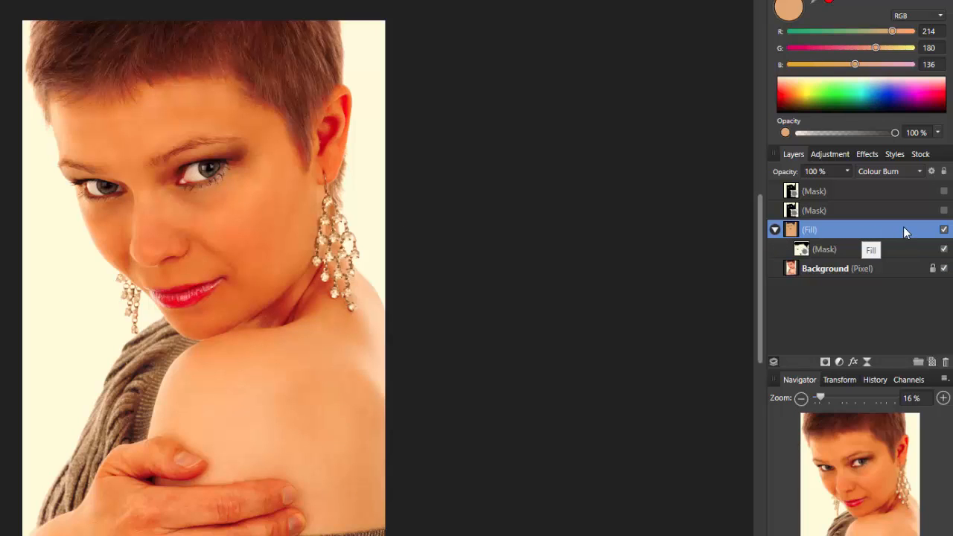
click(775, 230)
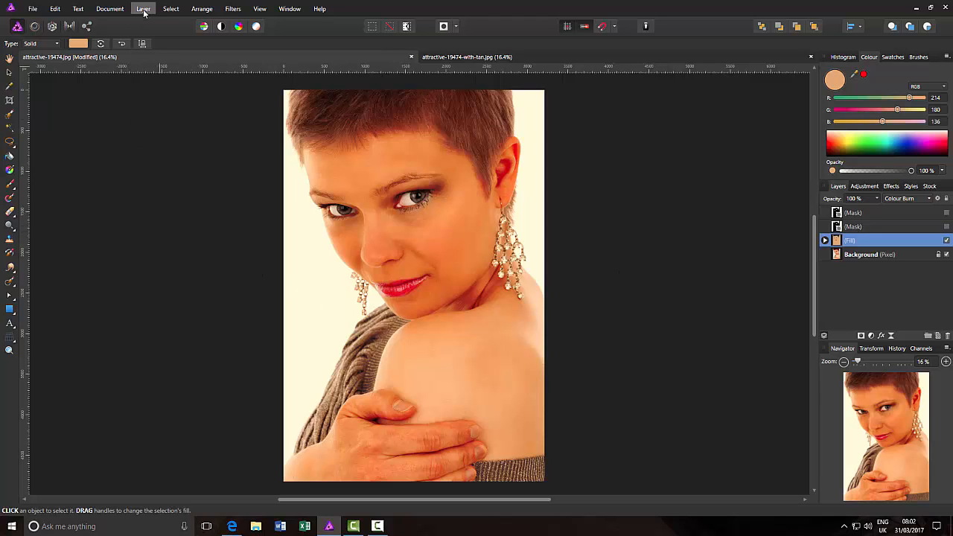
Add a new fill layer above the masked one and set its colour to RGB 155, 123, 92
click(164, 205)
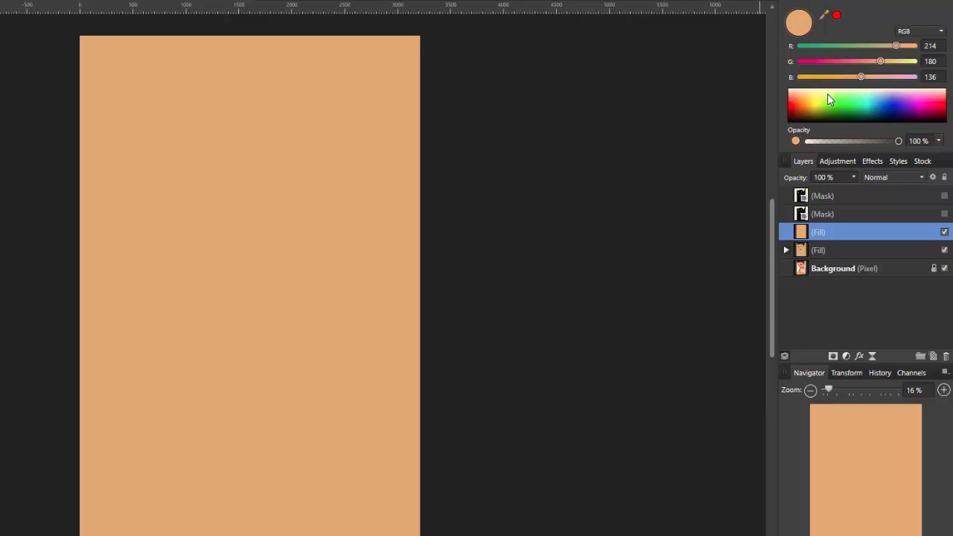
click(931, 46)
text(155)
click(931, 63)
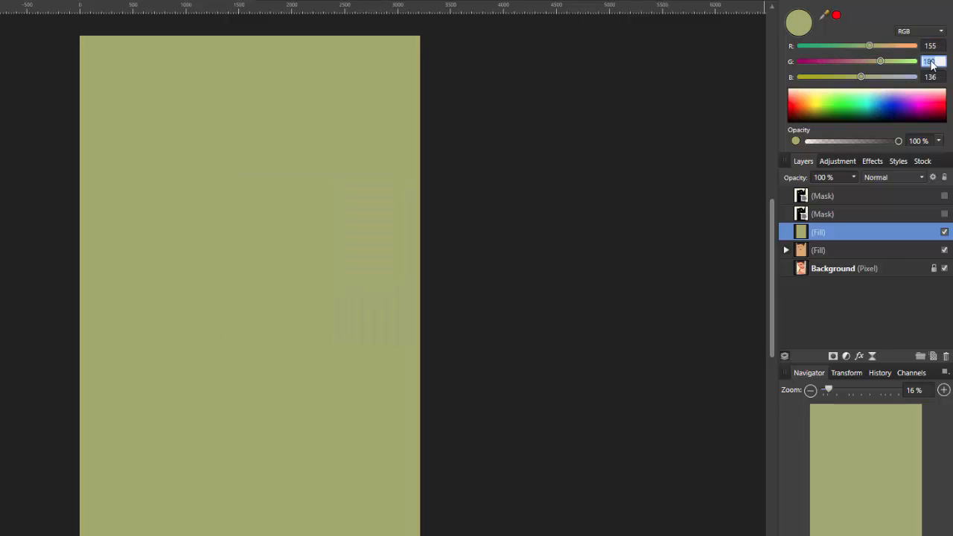
text(123)
click(935, 80)
text(92)
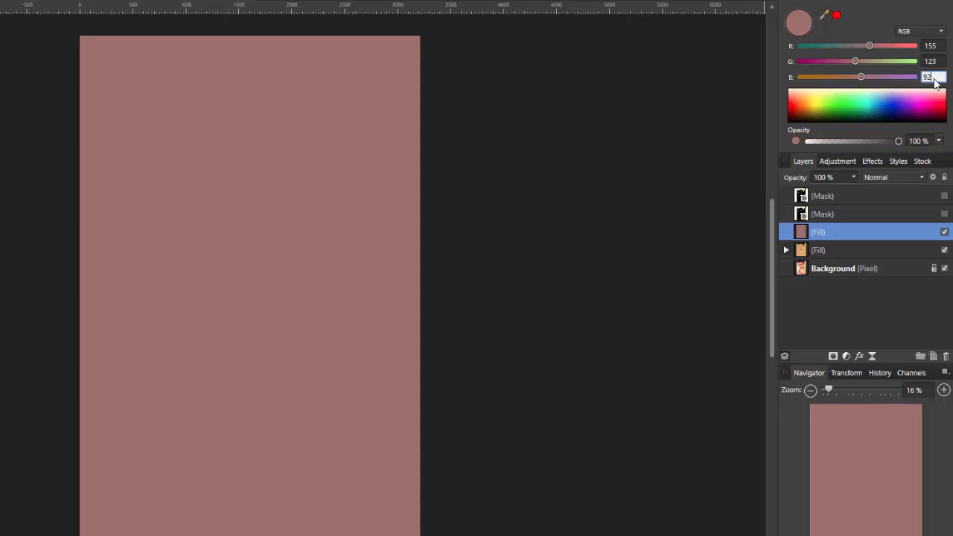
key(Return)
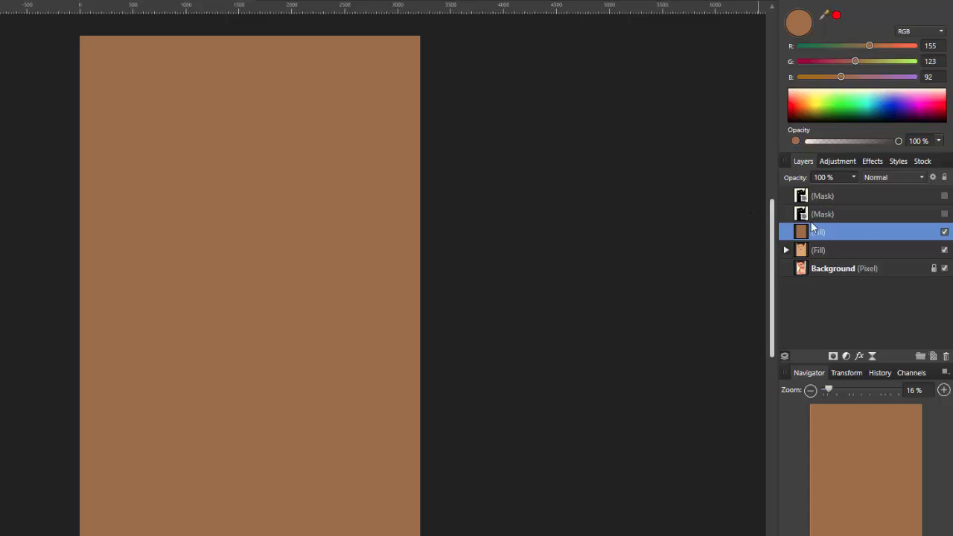
Set the new fill layer's blend mode to Multiply and make its underlying composition range fall to 0 % output at 33.1 % input
click(923, 179)
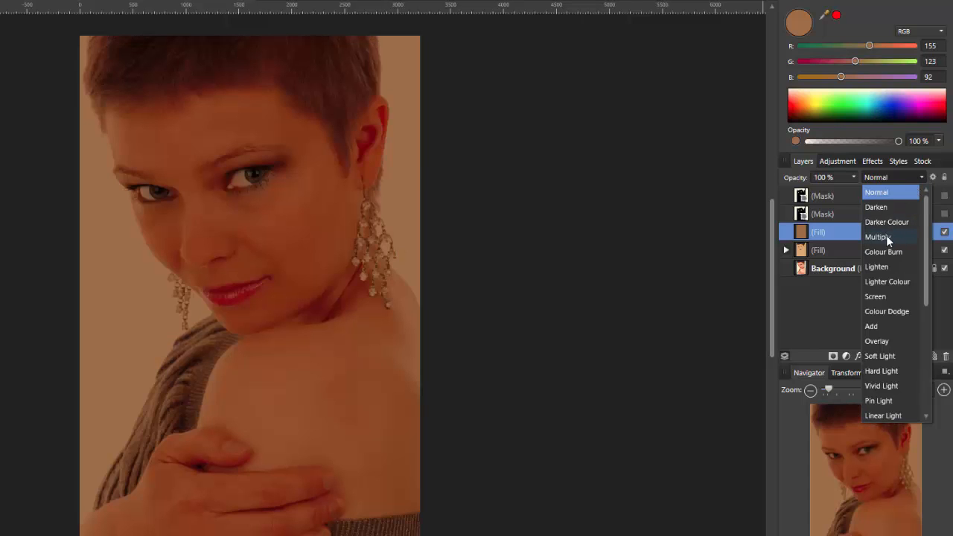
click(887, 236)
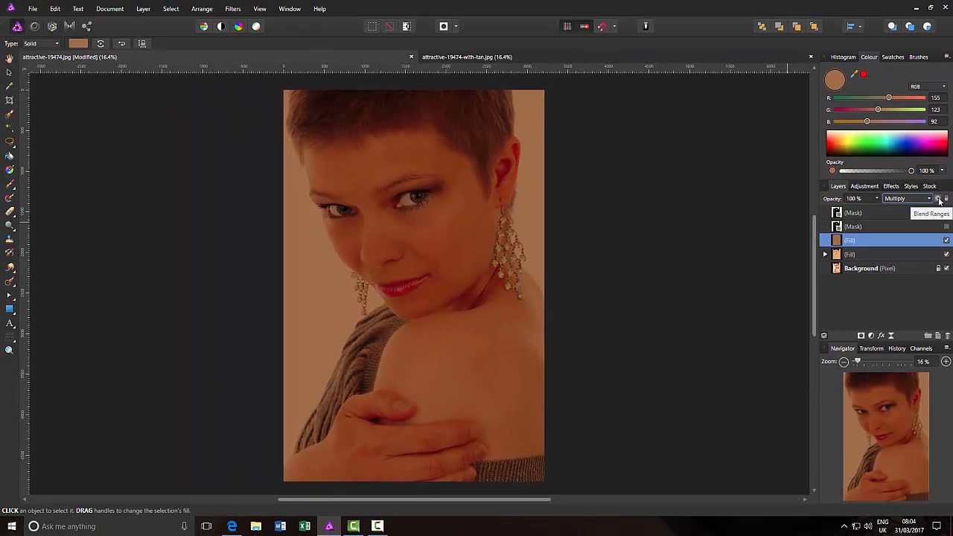
click(940, 199)
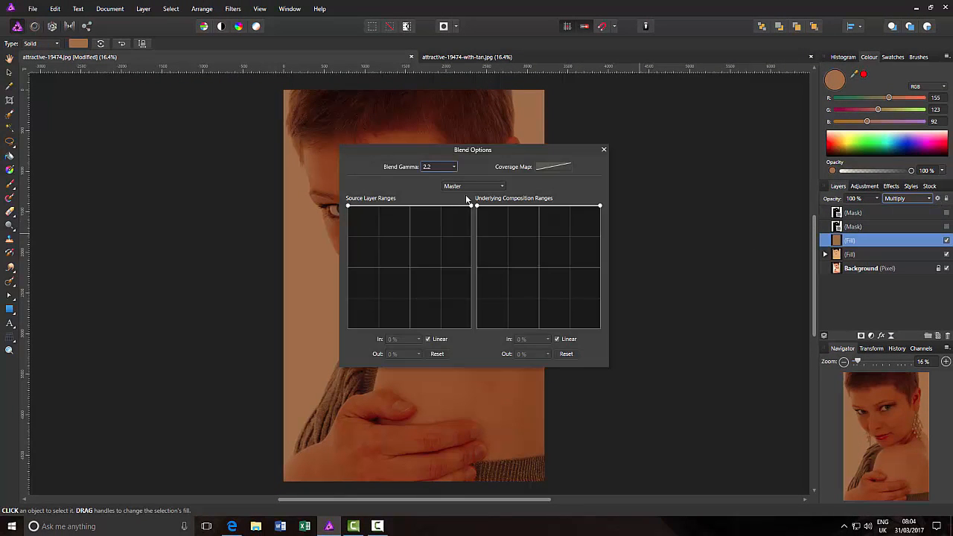
drag(503, 150, 198, 167)
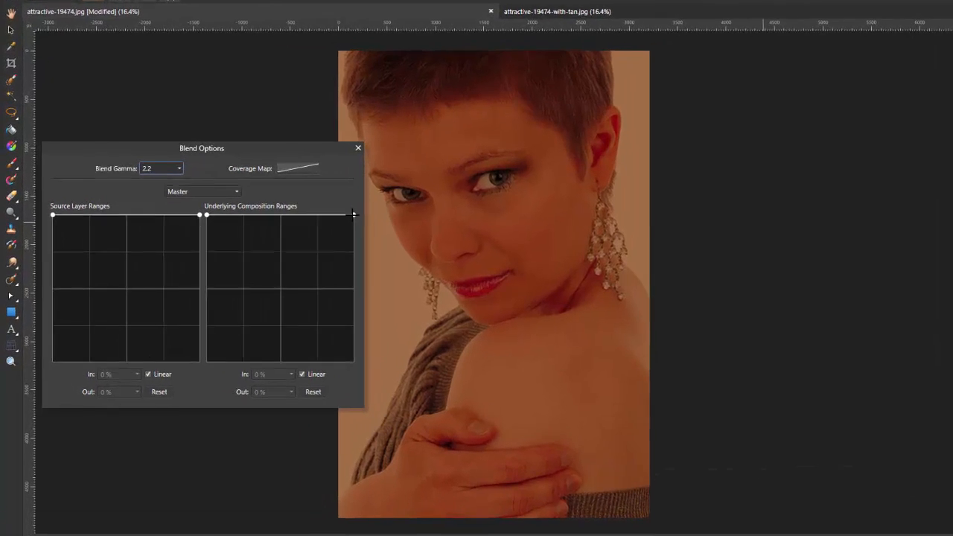
drag(354, 214, 353, 260)
drag(419, 253, 418, 380)
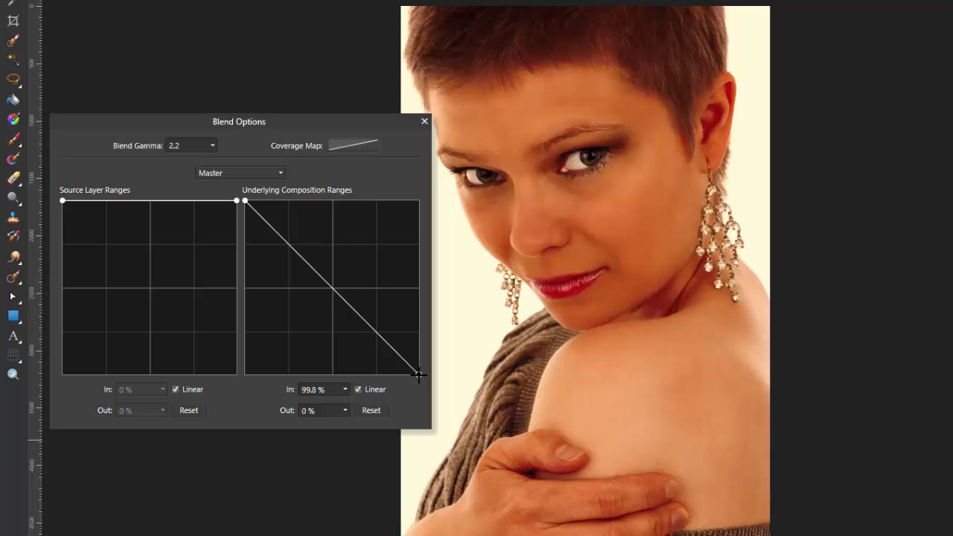
drag(419, 374, 246, 376)
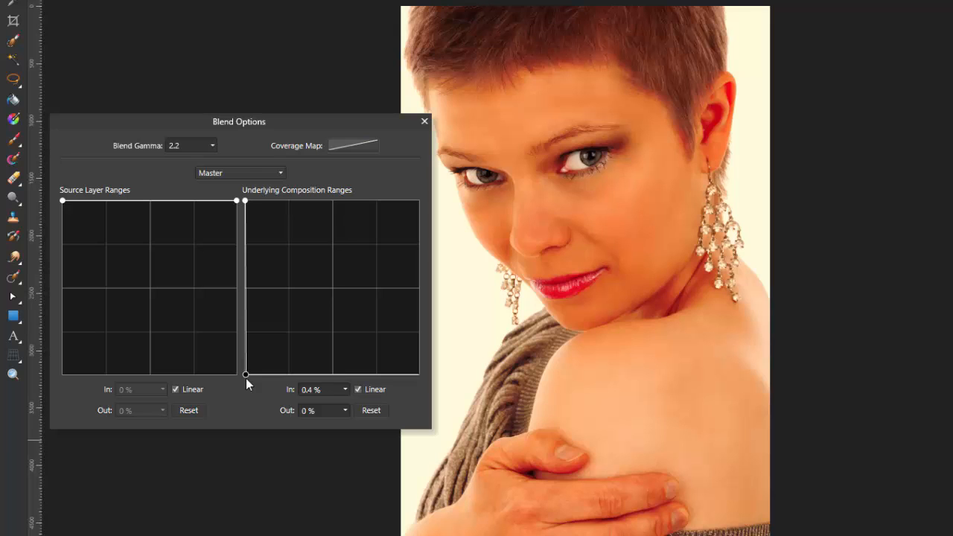
drag(246, 376, 301, 392)
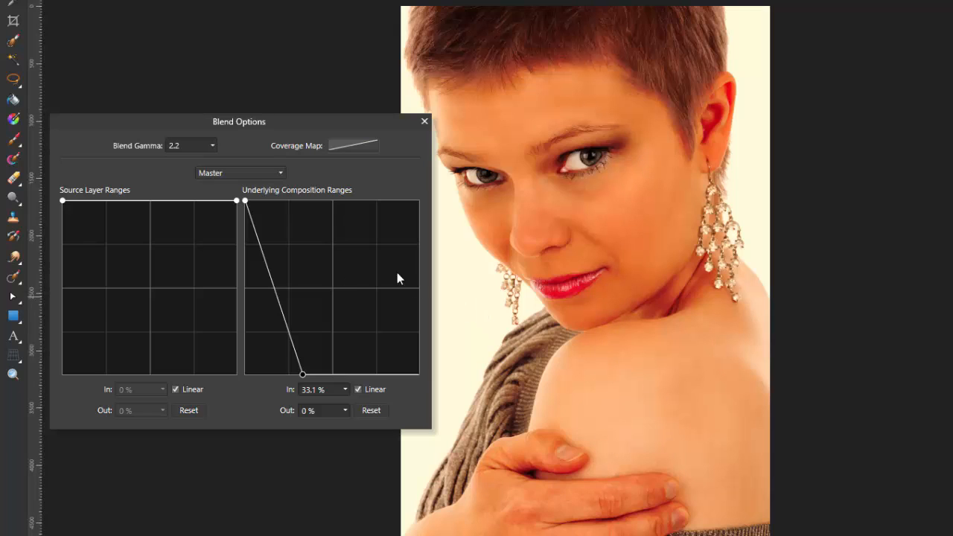
click(424, 123)
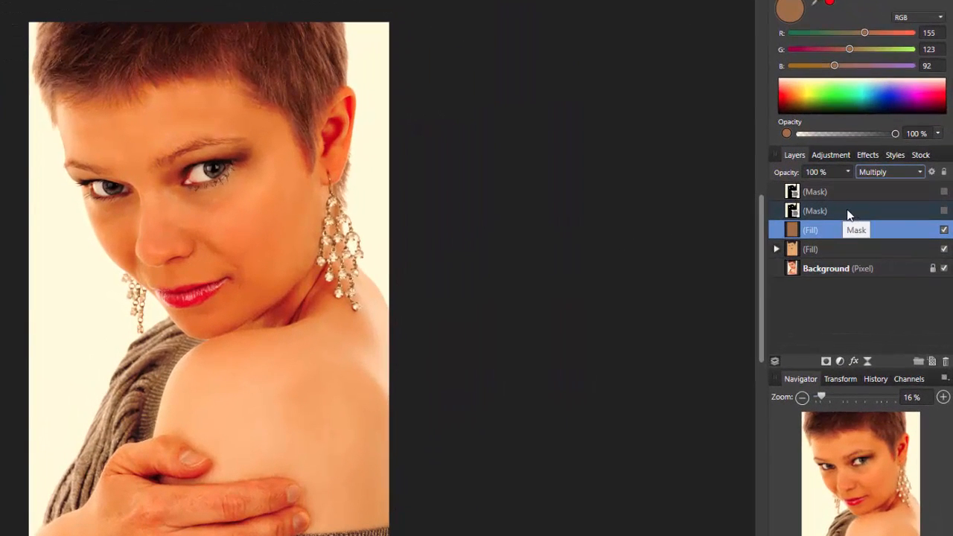
Nest the lower of the two remaining masks inside the Multiply fill layer, make it visible, invert it and collapse the layer
click(838, 212)
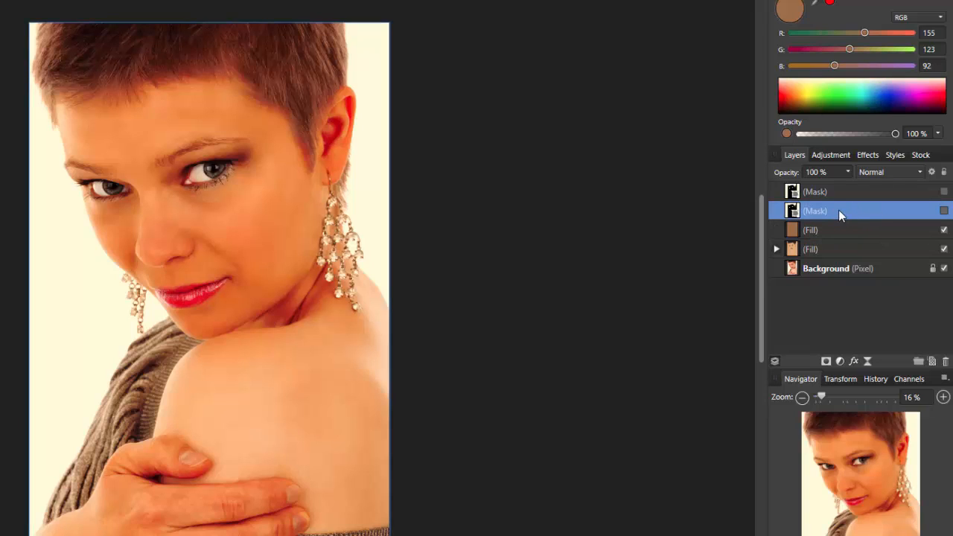
double_click(839, 215)
drag(840, 215, 844, 236)
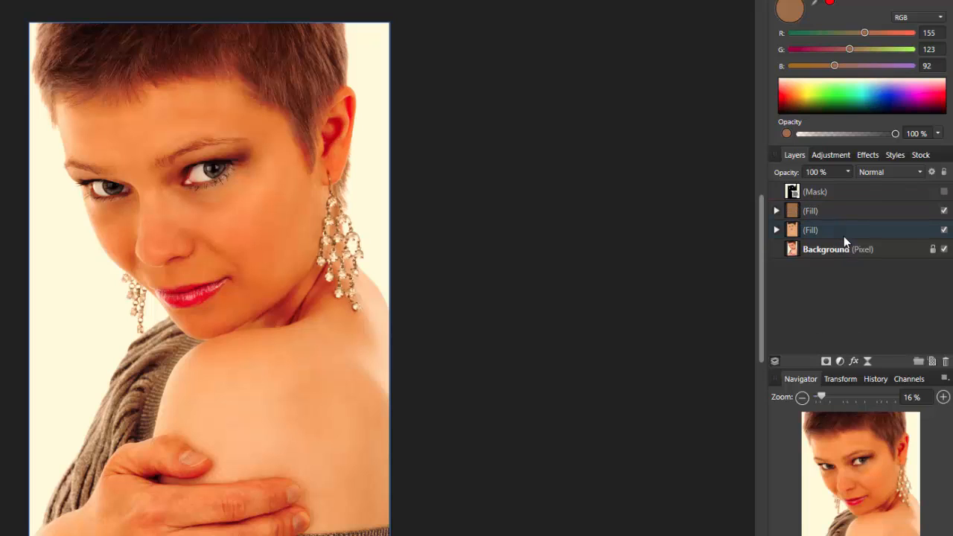
click(777, 211)
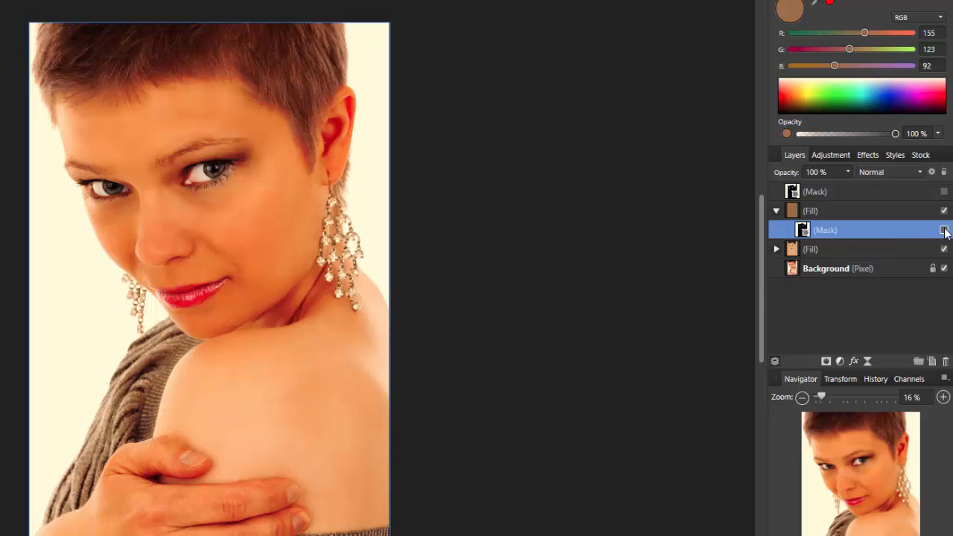
click(943, 231)
key(ctrl+i)
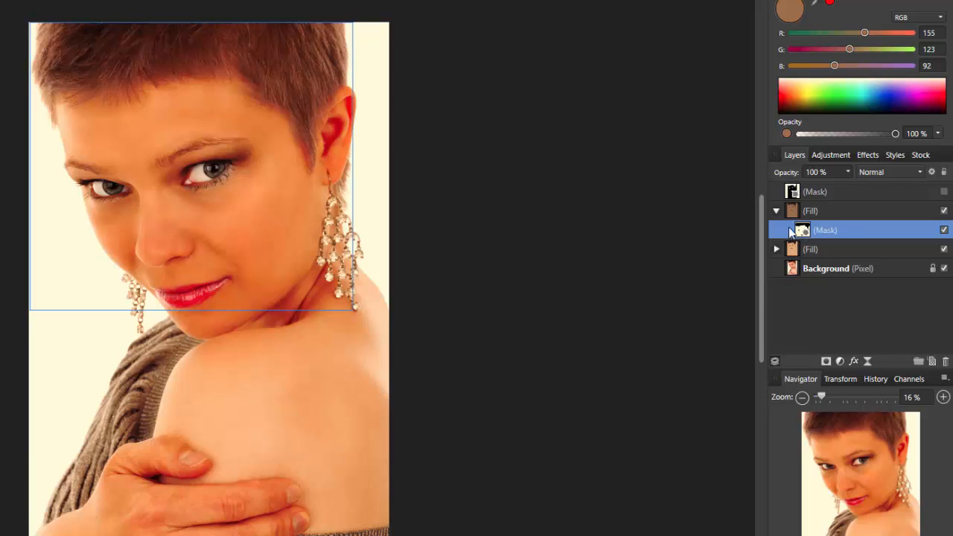
click(873, 211)
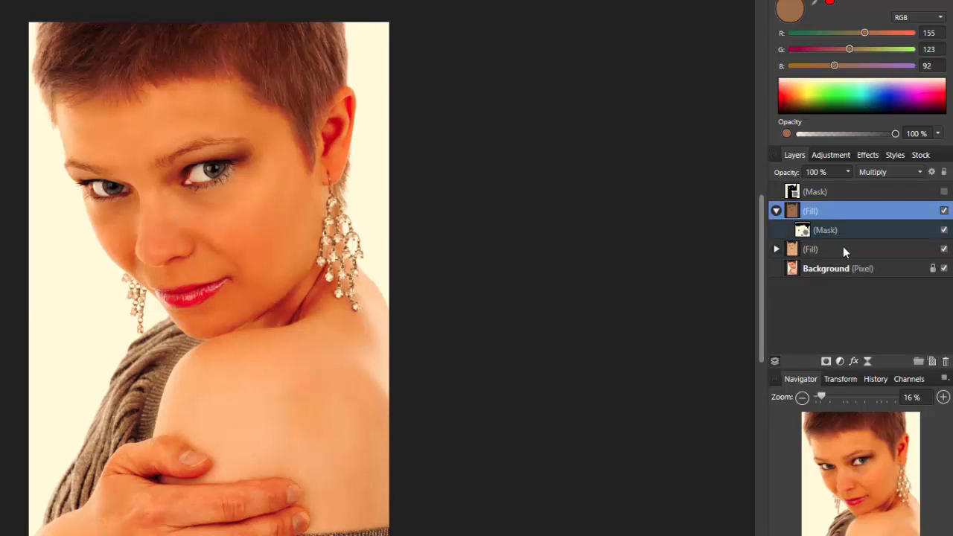
click(777, 210)
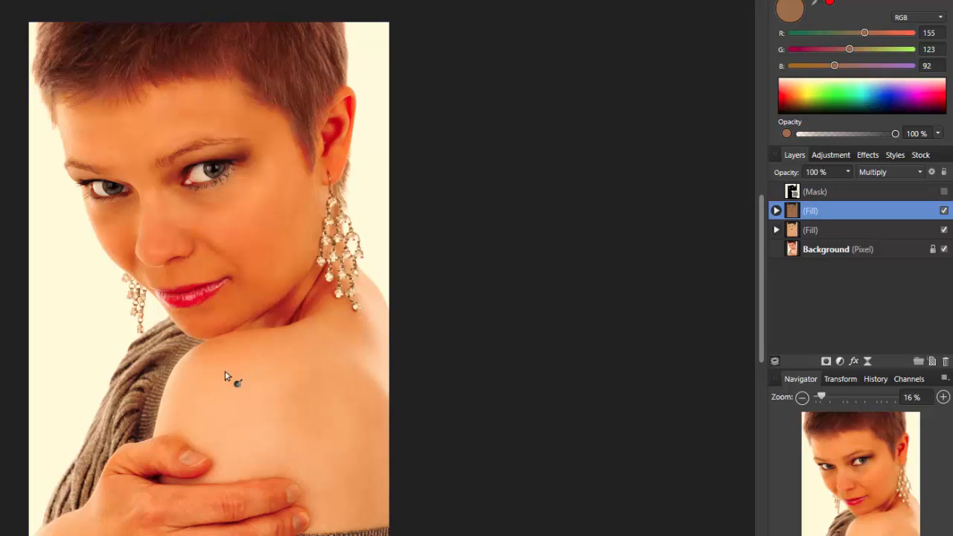
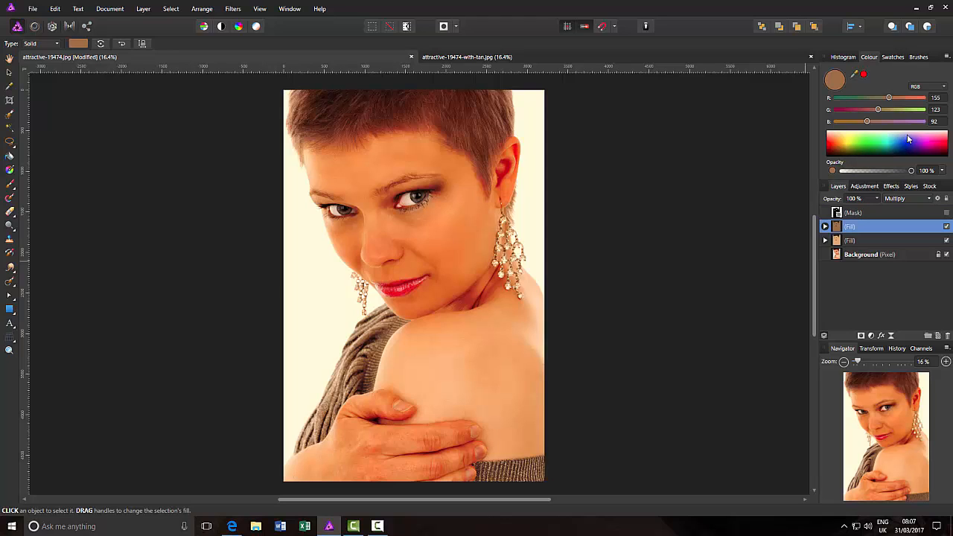
Set the Multiply fill layer's colour to RGB 157, 133, 103
click(936, 98)
text(1)
text(5)
text(7)
text(133)
key(BackSpace)
key(BackSpace)
key(BackSpace)
click(936, 111)
text(133)
click(937, 122)
text(103)
key(Return)
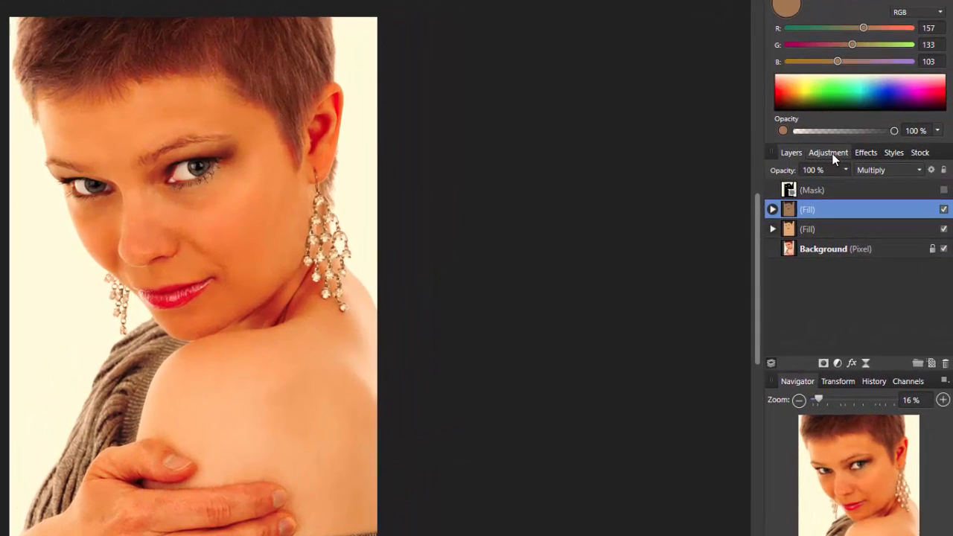
Add a Selective Colour adjustment above the Multiply fill layer and move its dialog clear of the adjustments and layers
click(830, 153)
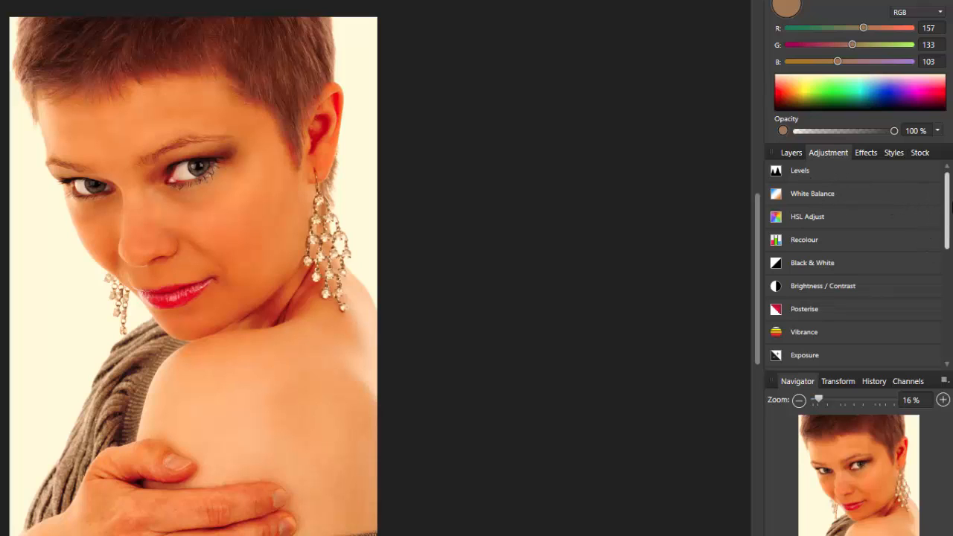
drag(950, 203, 952, 258)
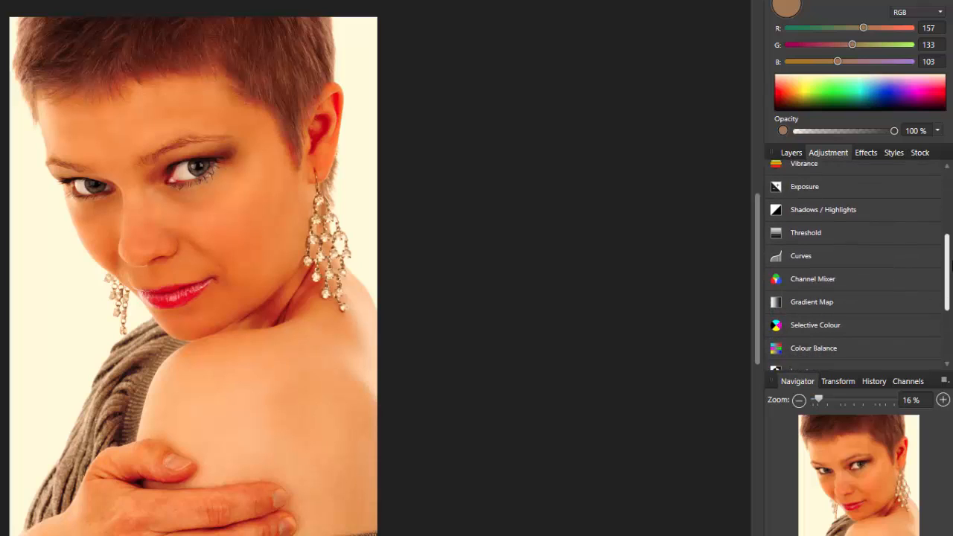
scroll(928, 281, down, 4)
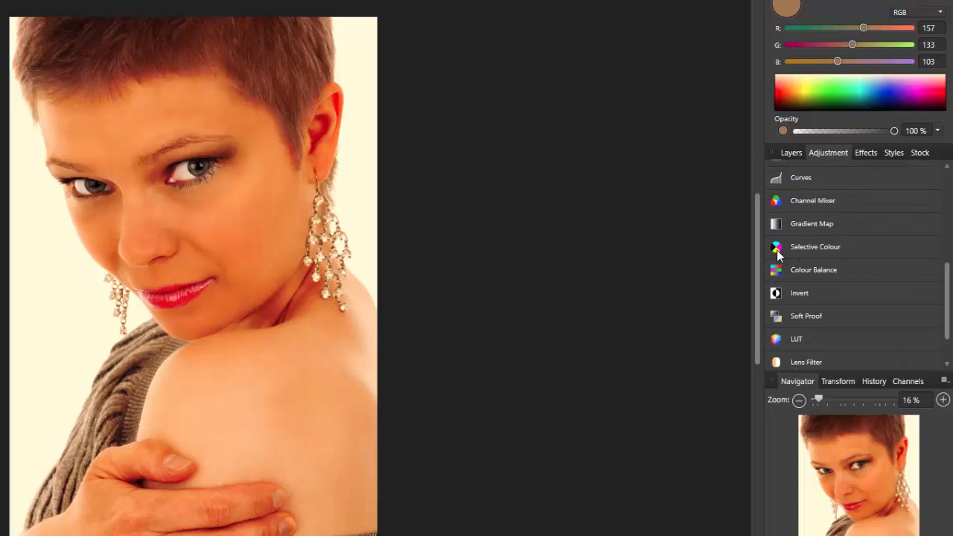
click(824, 248)
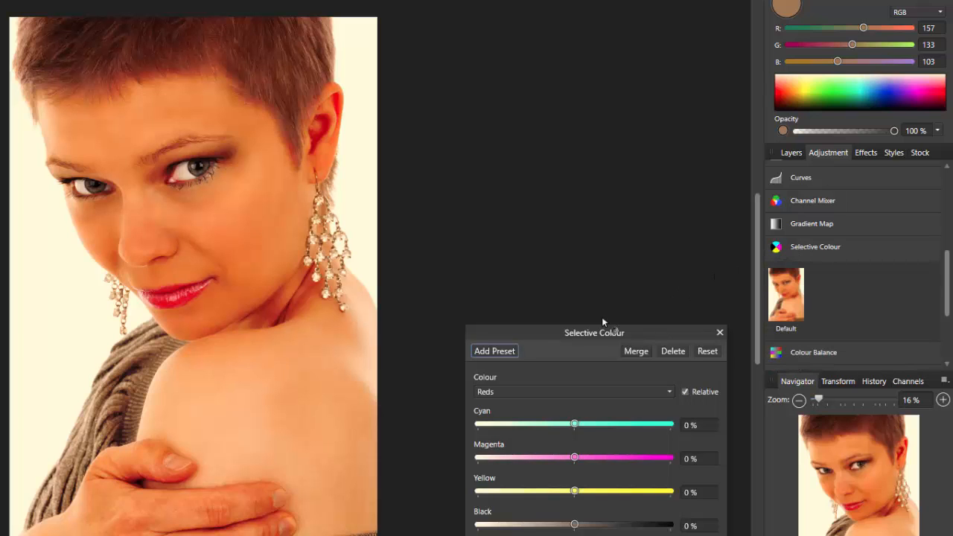
drag(535, 333, 452, 159)
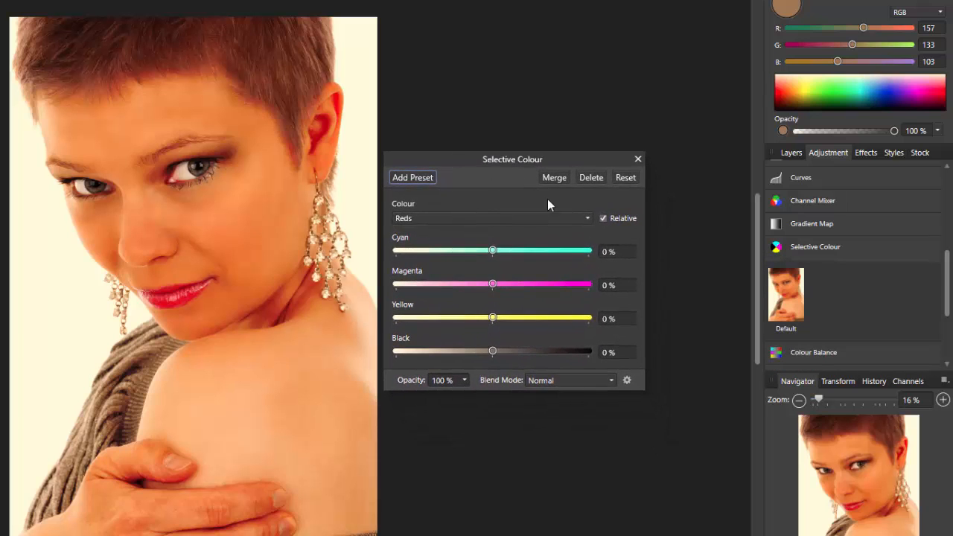
click(792, 153)
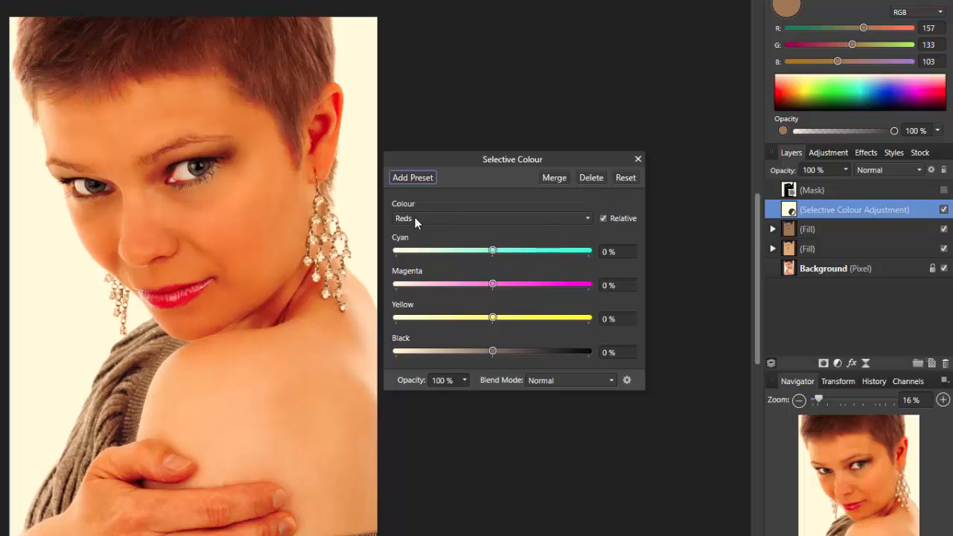
For the Reds in the Selective Colour adjustment, set Cyan to 46 %, Magenta to -5 % and Yellow to -23 %
click(586, 218)
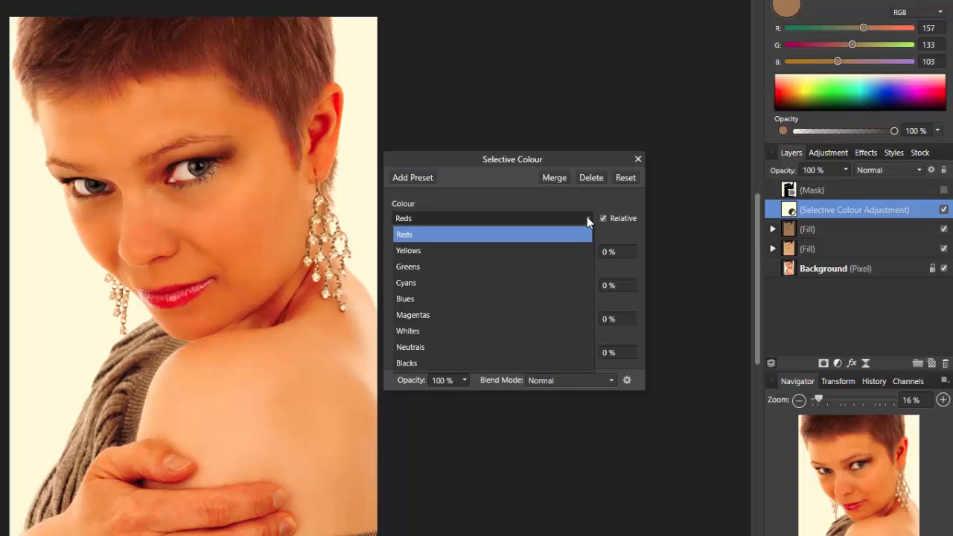
click(587, 217)
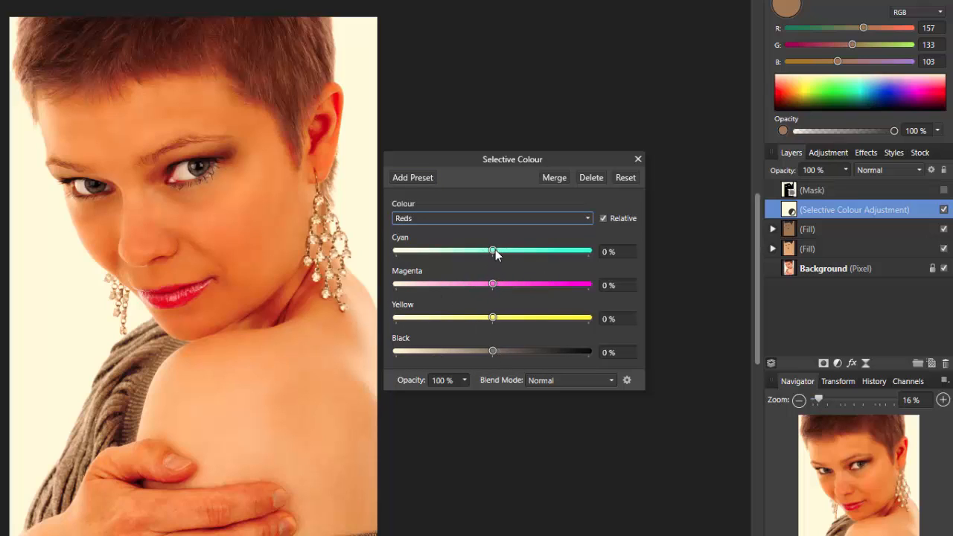
drag(496, 250, 496, 328)
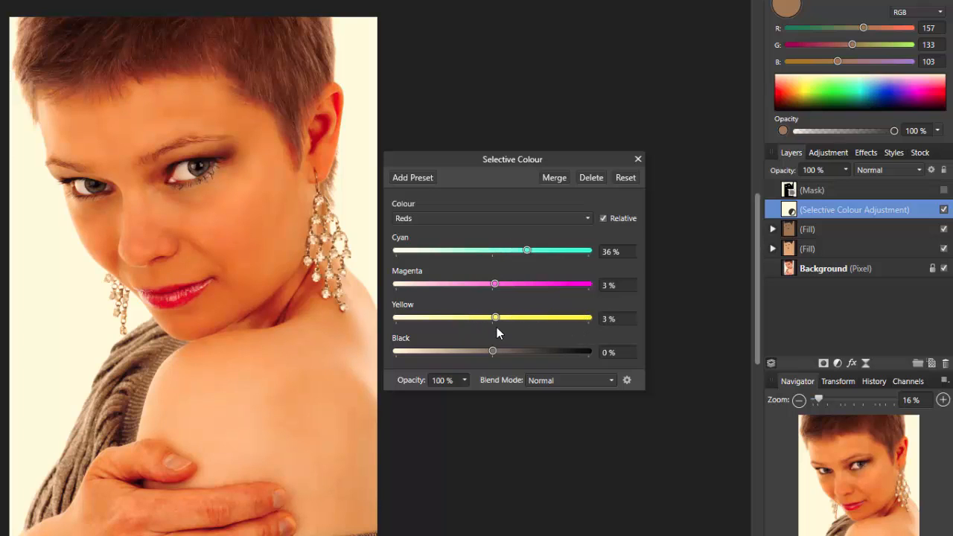
click(612, 252)
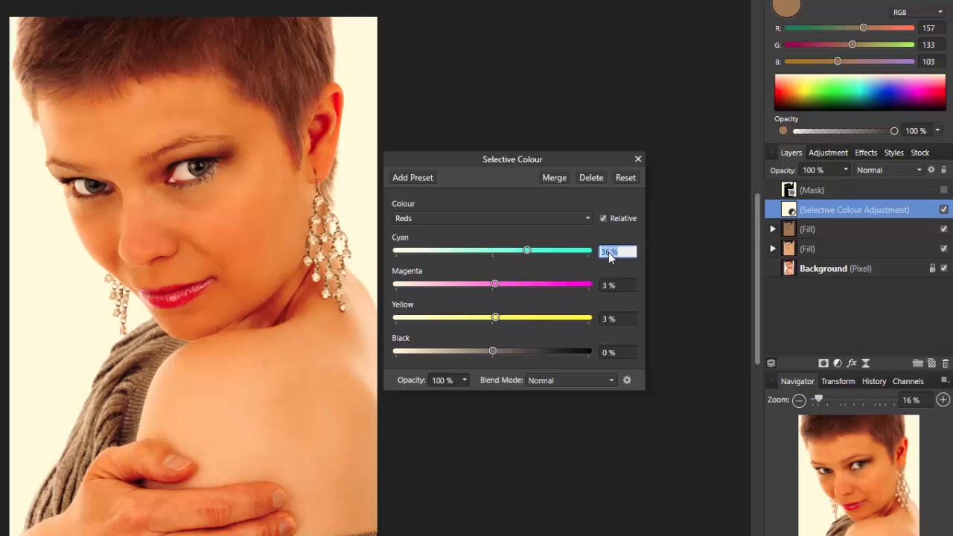
text(46)
key(Return)
drag(497, 286, 488, 290)
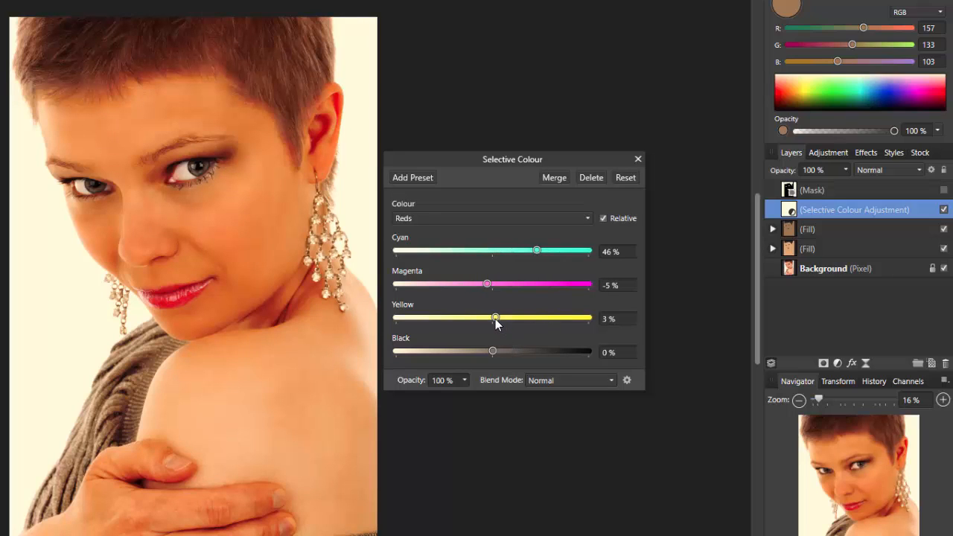
drag(496, 319, 472, 319)
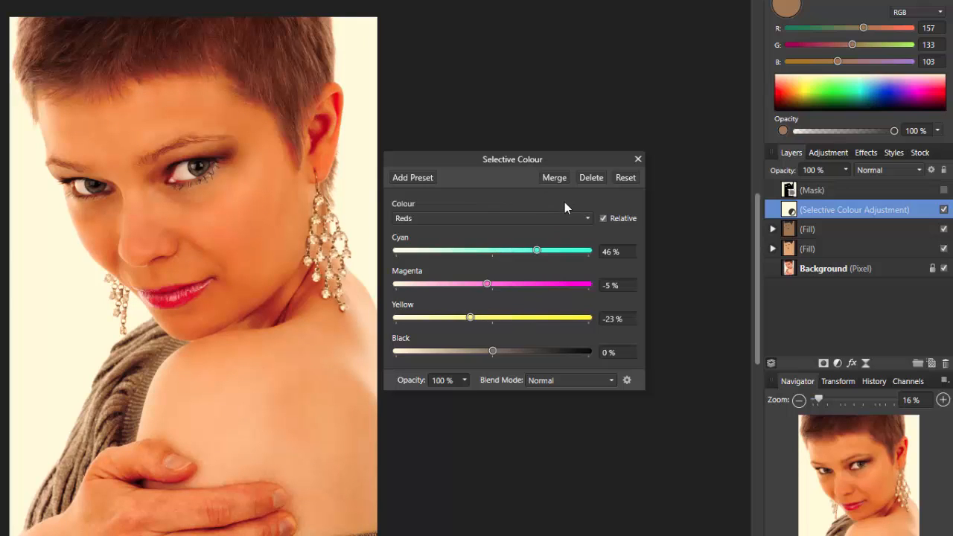
click(637, 160)
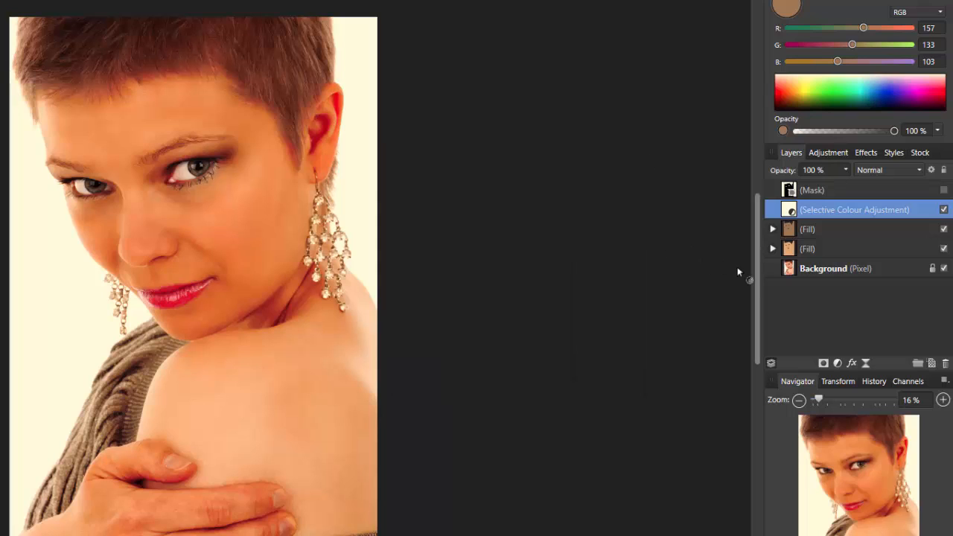
Nest the last remaining mask inside the Selective Colour adjustment, make it visible, invert it and collapse the adjustment
click(866, 190)
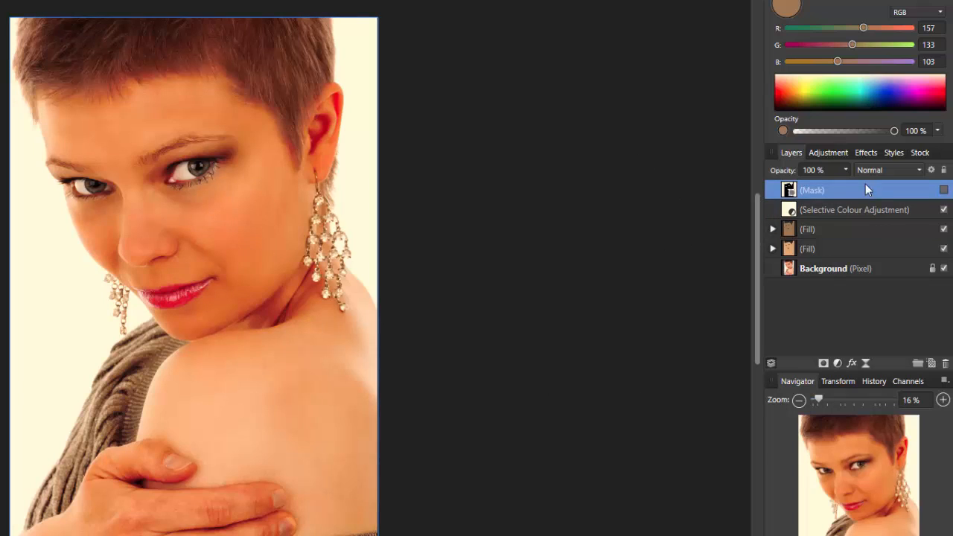
drag(848, 190, 847, 213)
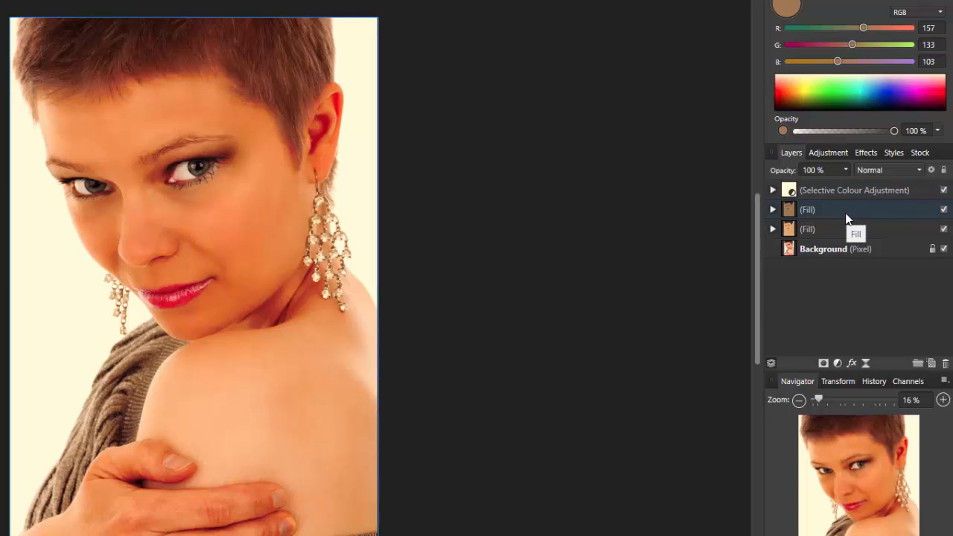
click(773, 190)
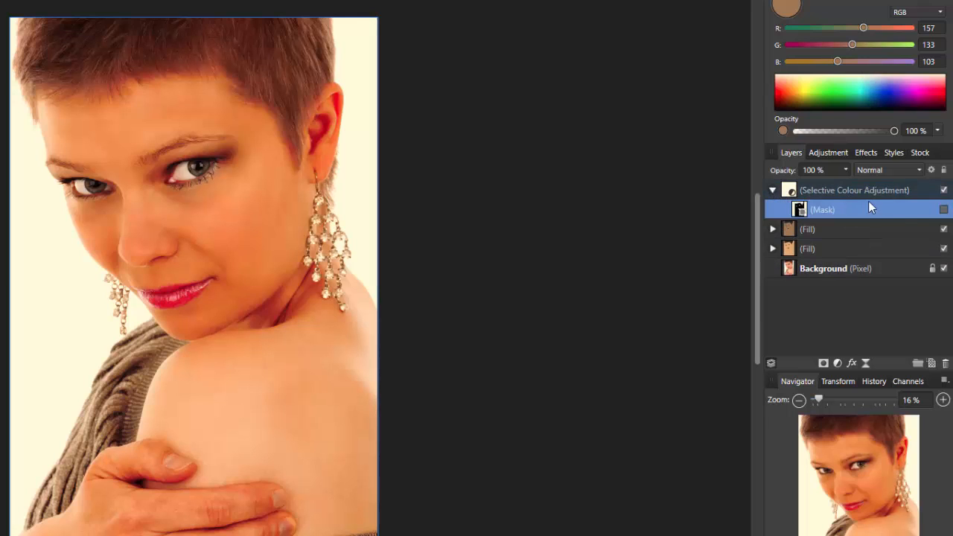
click(944, 210)
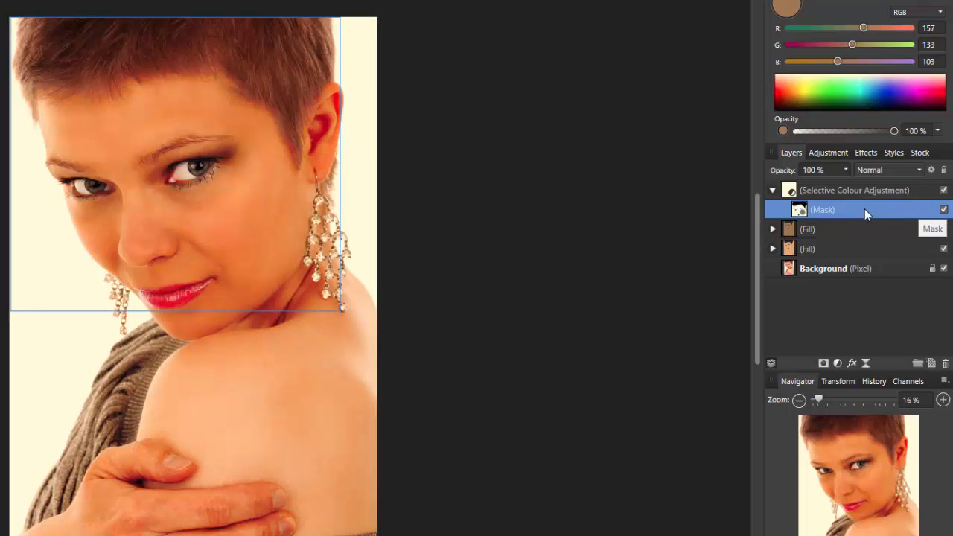
click(773, 190)
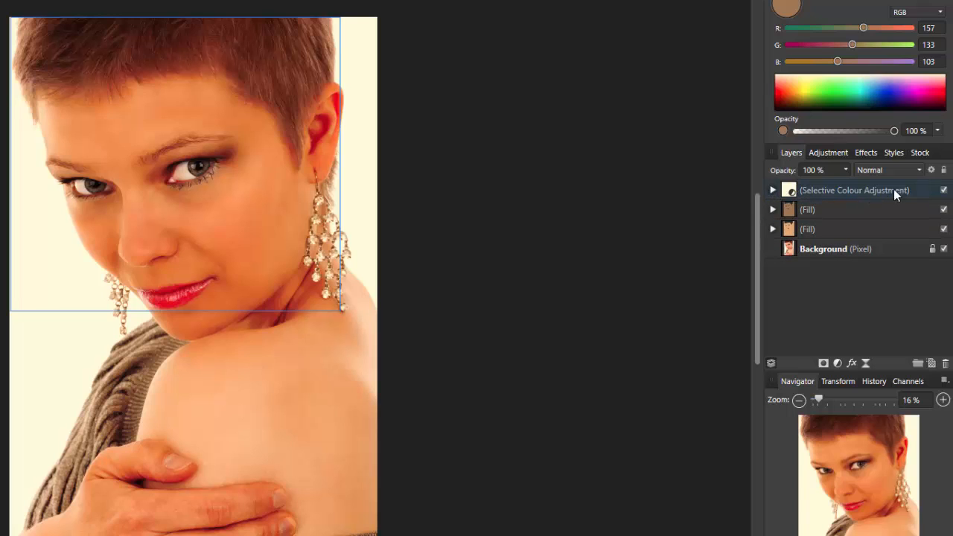
Select the Selective Colour adjustment and both fill layers together and toggle their visibility to compare the portrait with and without the tan
click(930, 191)
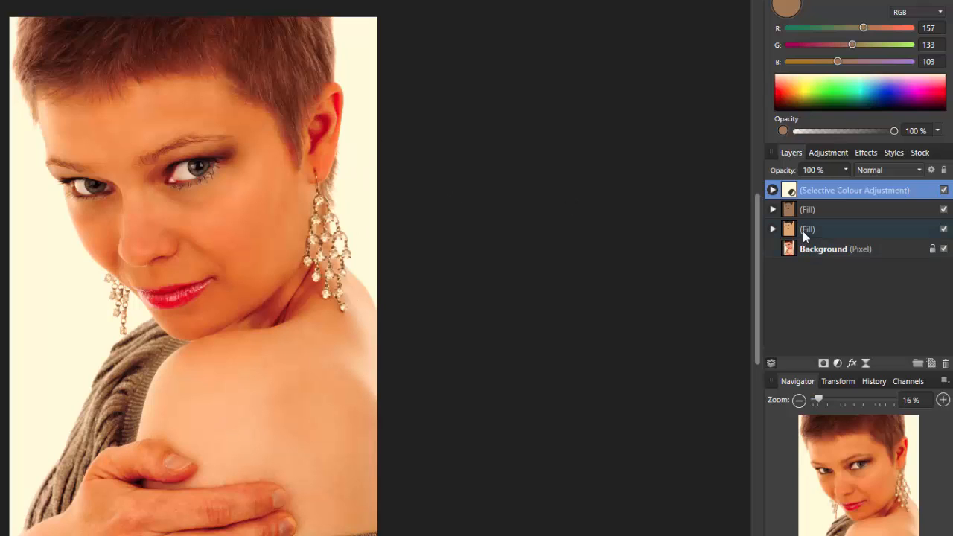
shift+click(906, 227)
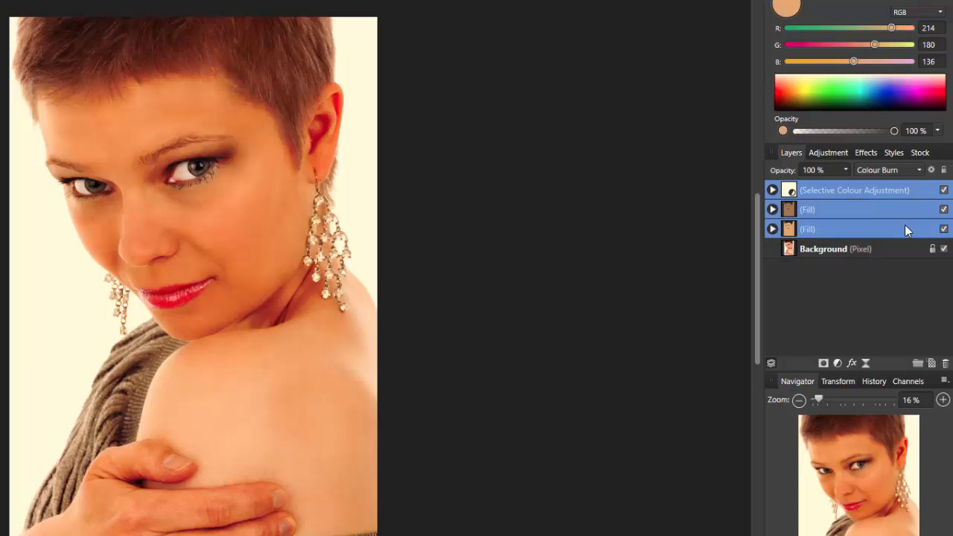
click(946, 231)
click(945, 231)
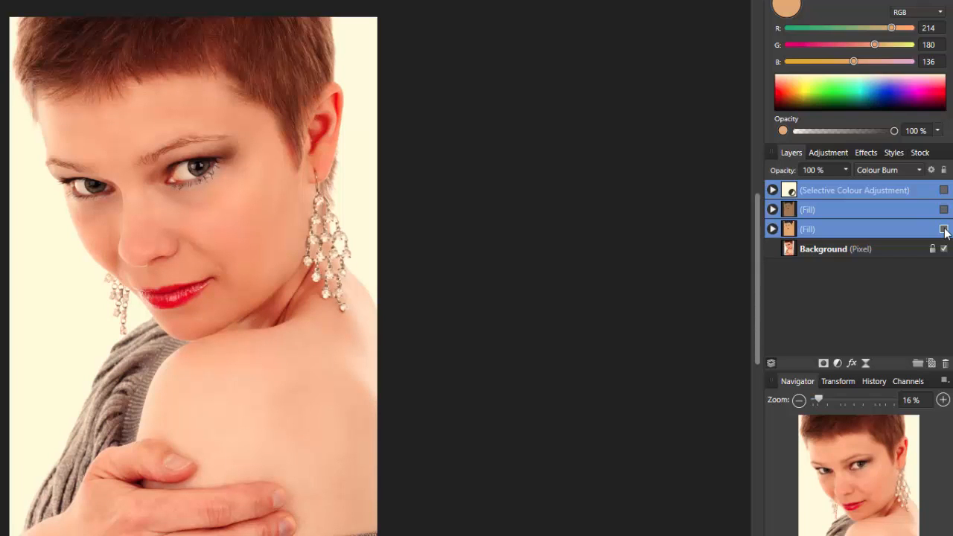
click(944, 230)
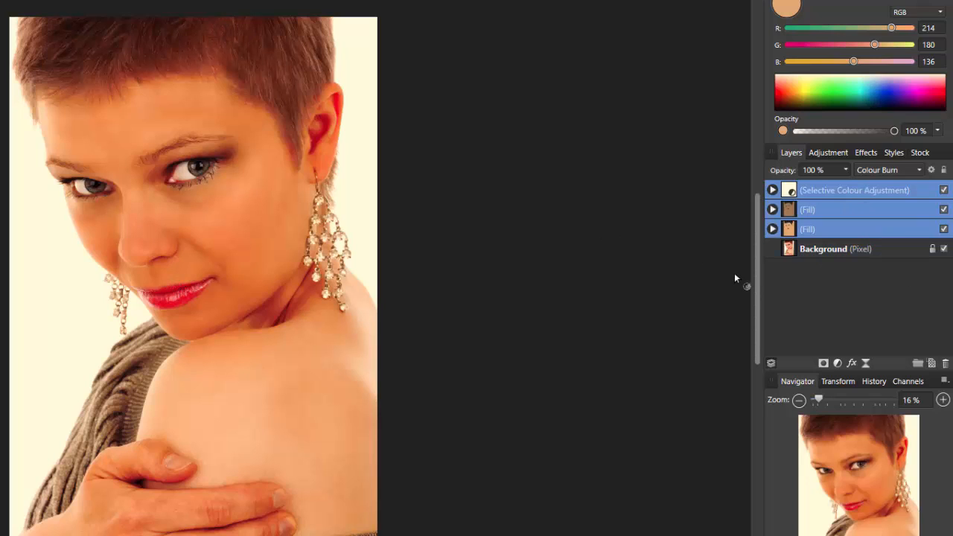
Reduce the Colour Burn fill layer's opacity to 75 %
click(914, 192)
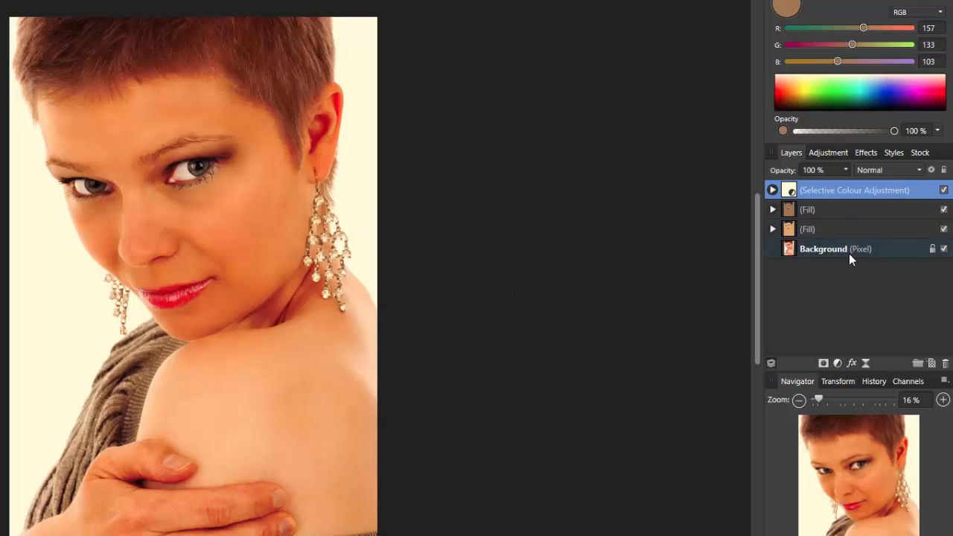
click(855, 233)
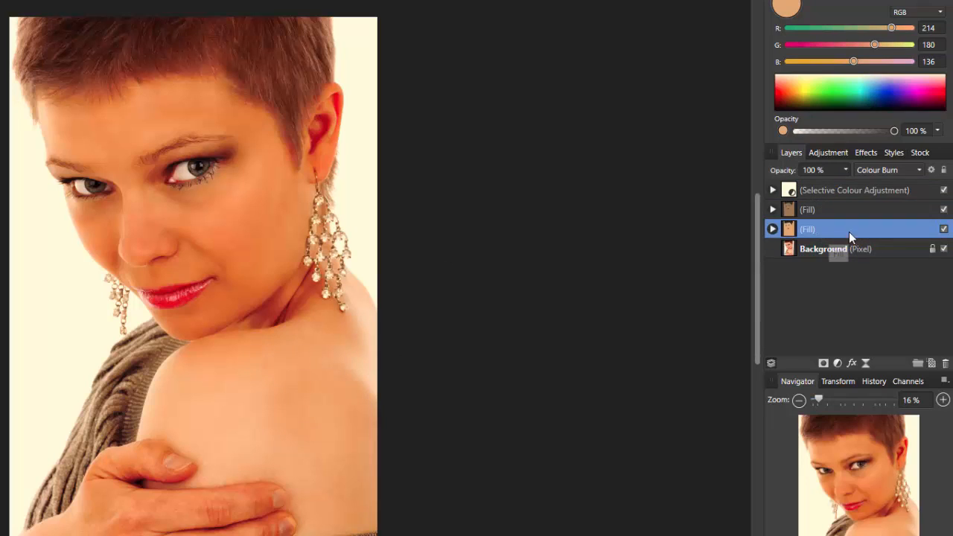
click(847, 170)
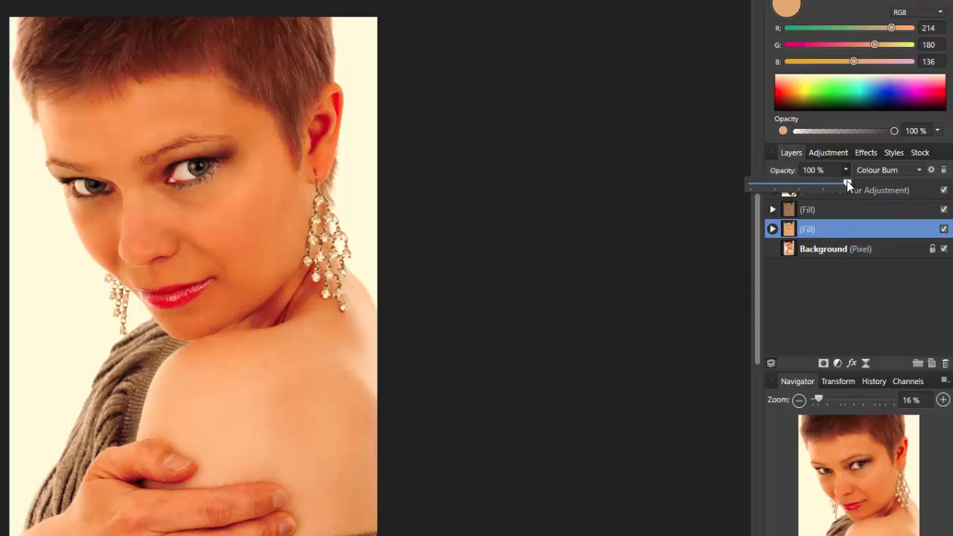
drag(835, 182, 830, 183)
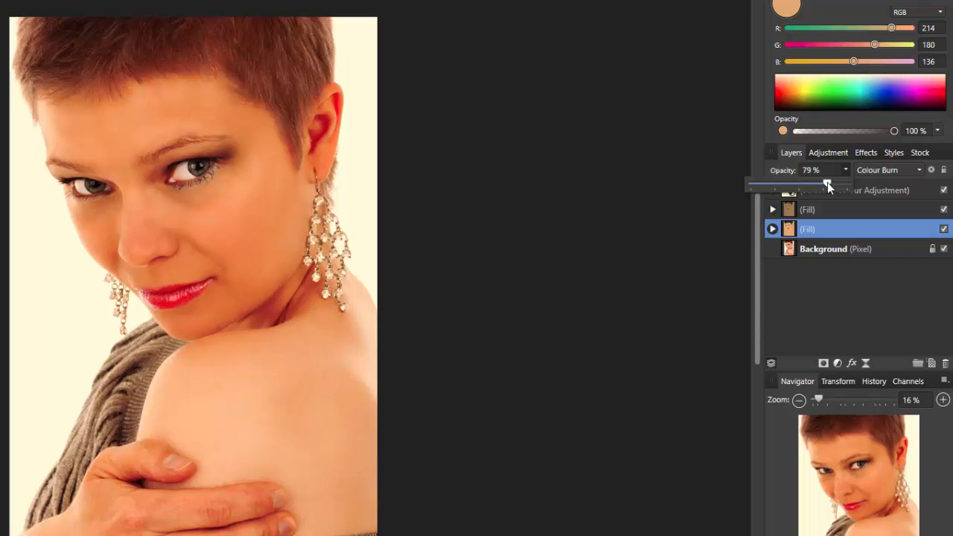
drag(831, 185, 825, 187)
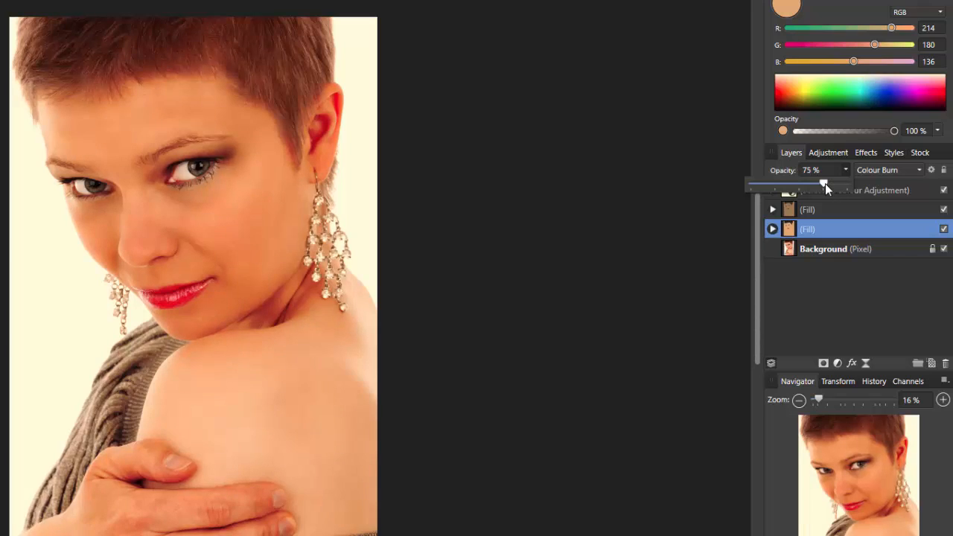
Set the Colour Burn fill layer's opacity to 79 %, then toggle the Selective Colour adjustment and both fill layers together to compare the tan
click(651, 264)
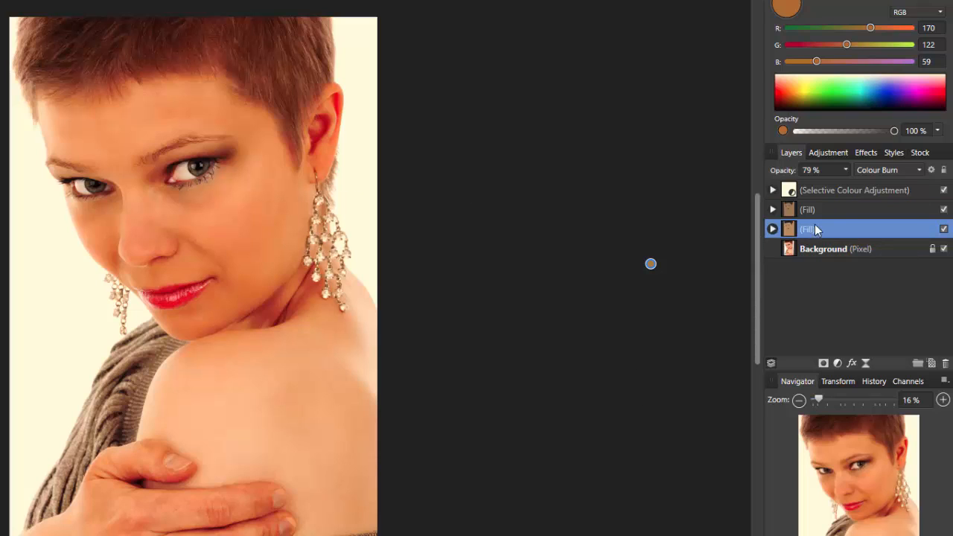
shift+click(918, 196)
click(944, 229)
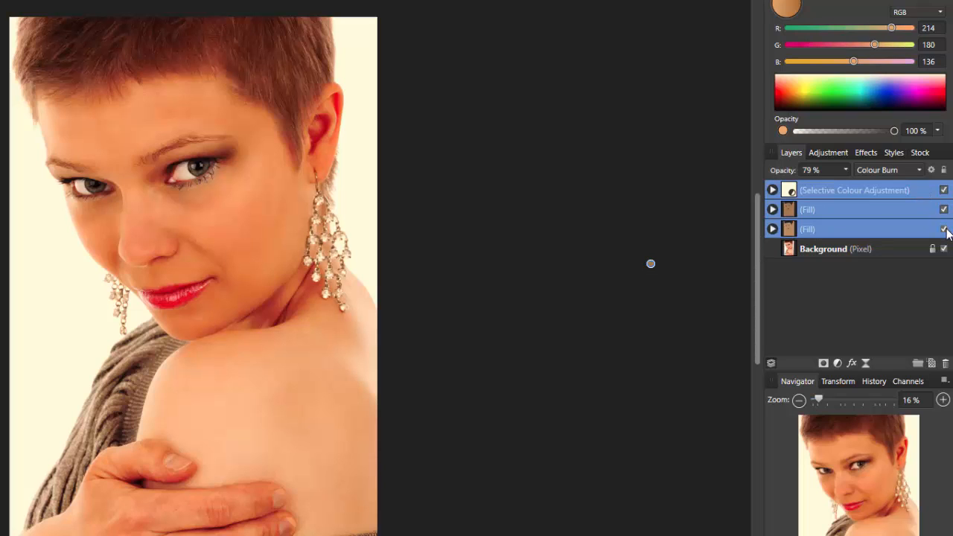
click(945, 230)
click(944, 229)
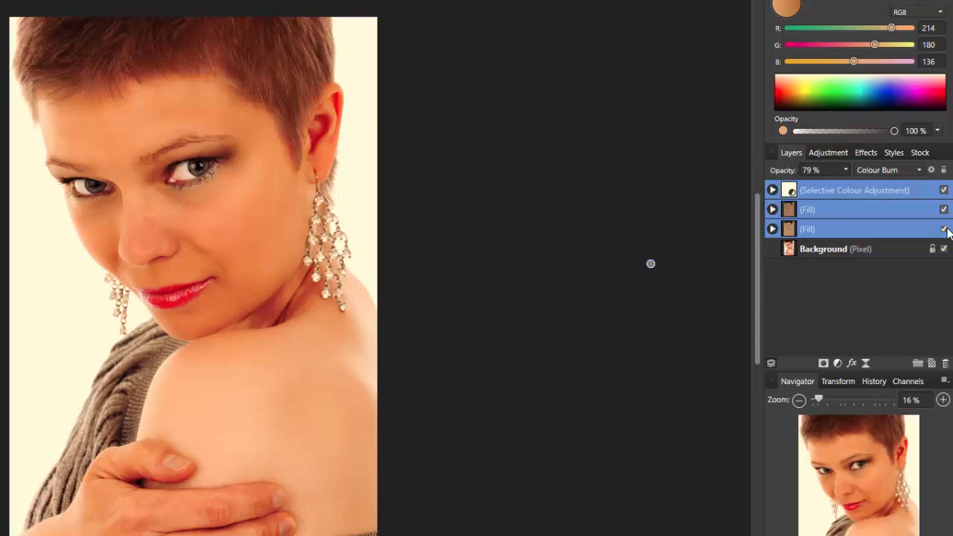
click(945, 230)
click(945, 229)
click(944, 230)
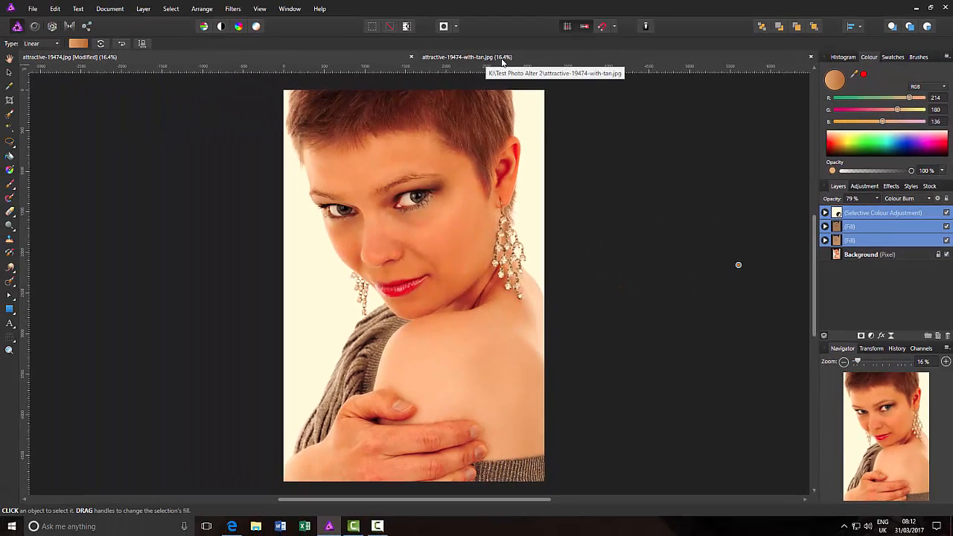
View the finished attractive-19474-with-tan.jpg for comparison and return to the edited attractive-19474.jpg document
click(535, 60)
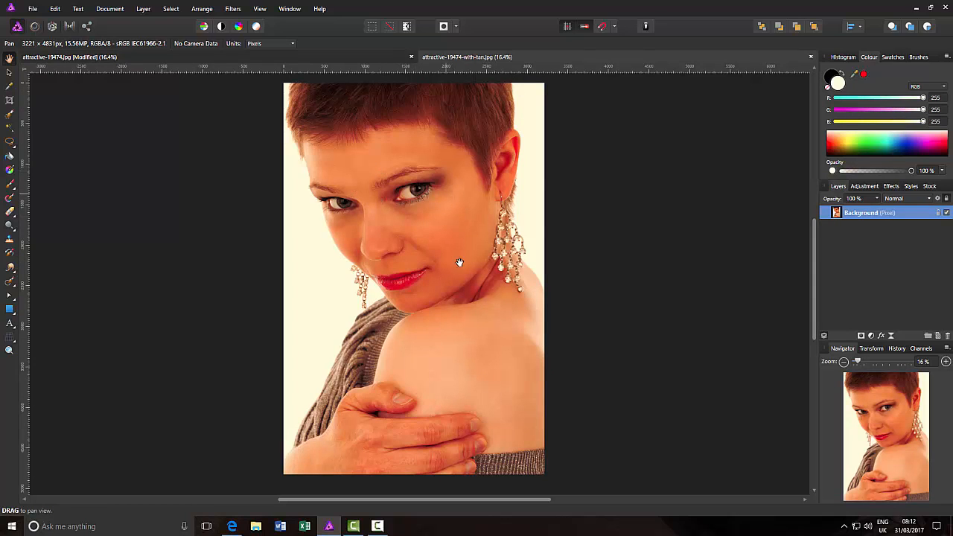
click(361, 57)
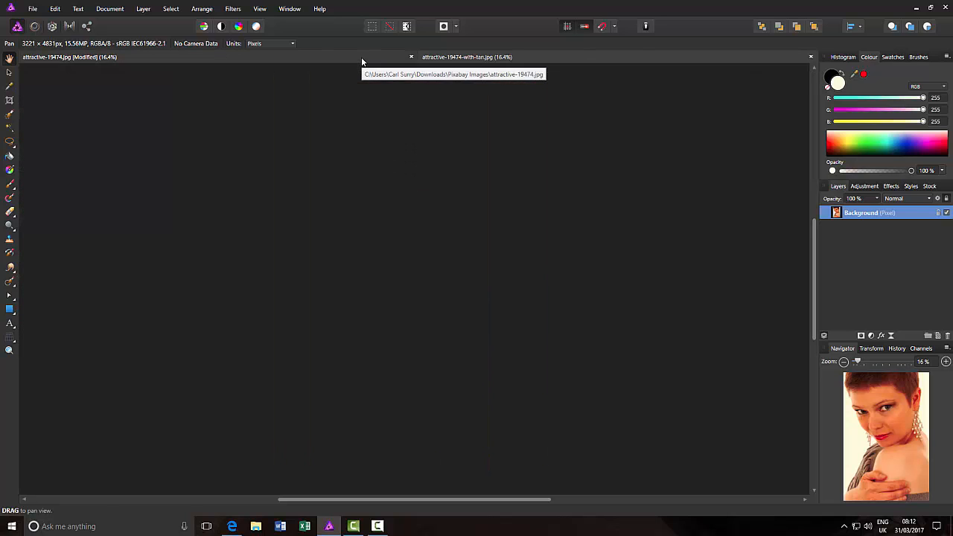